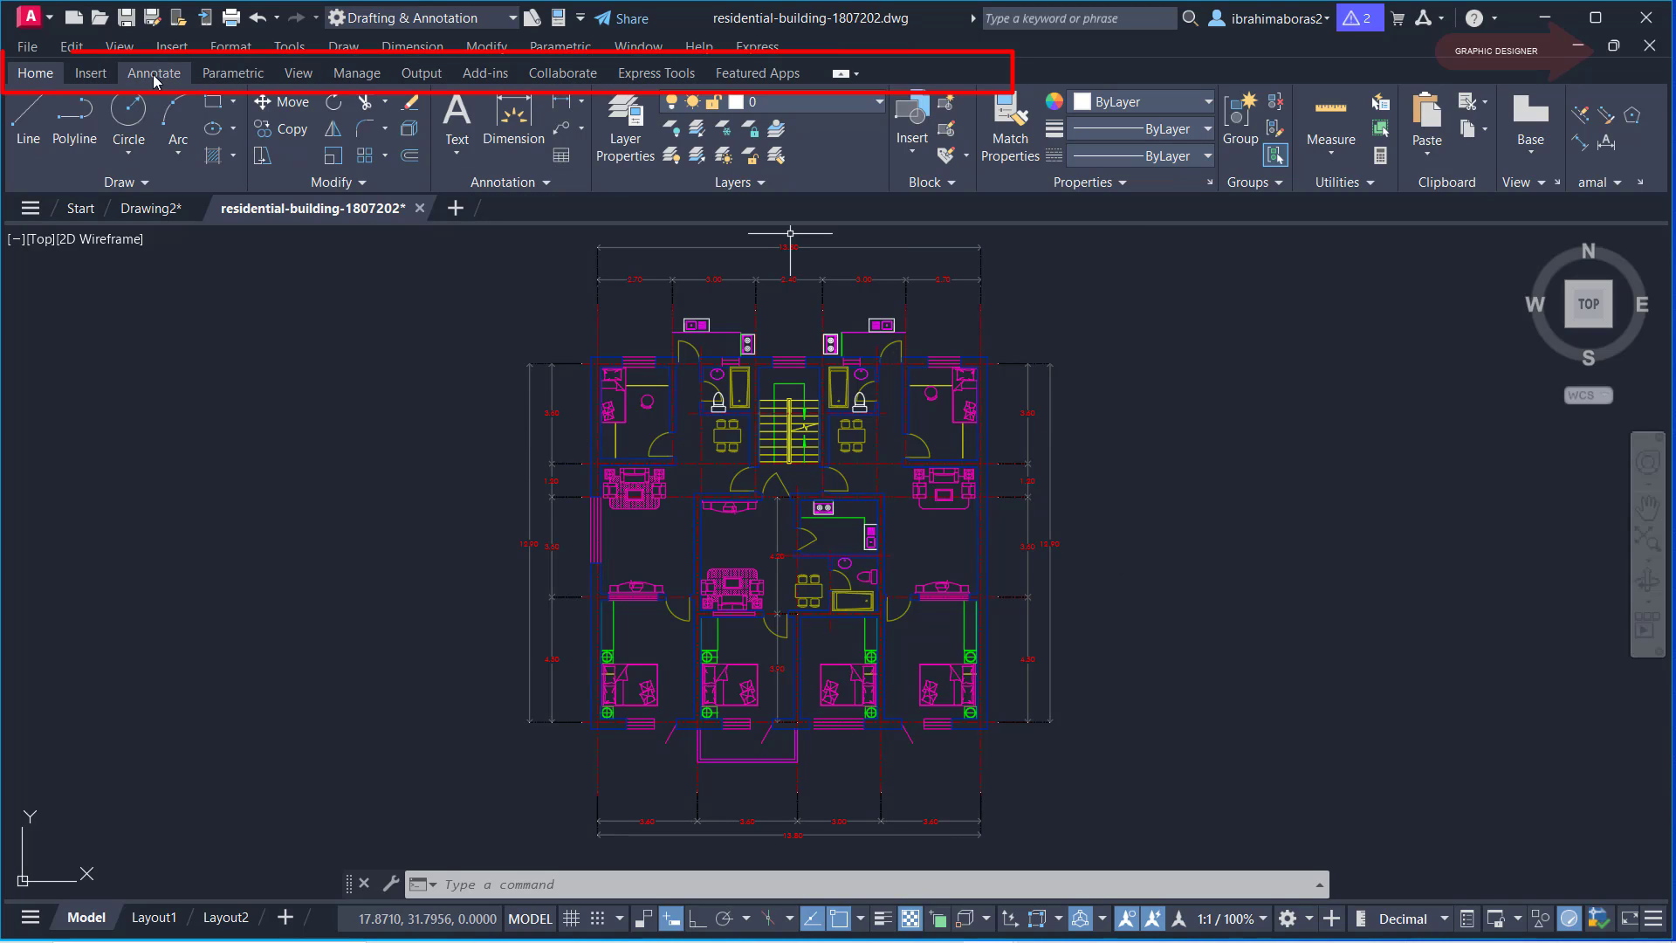
Show the Insert tab's import tools and preview the PDF Import options without importing
click(89, 74)
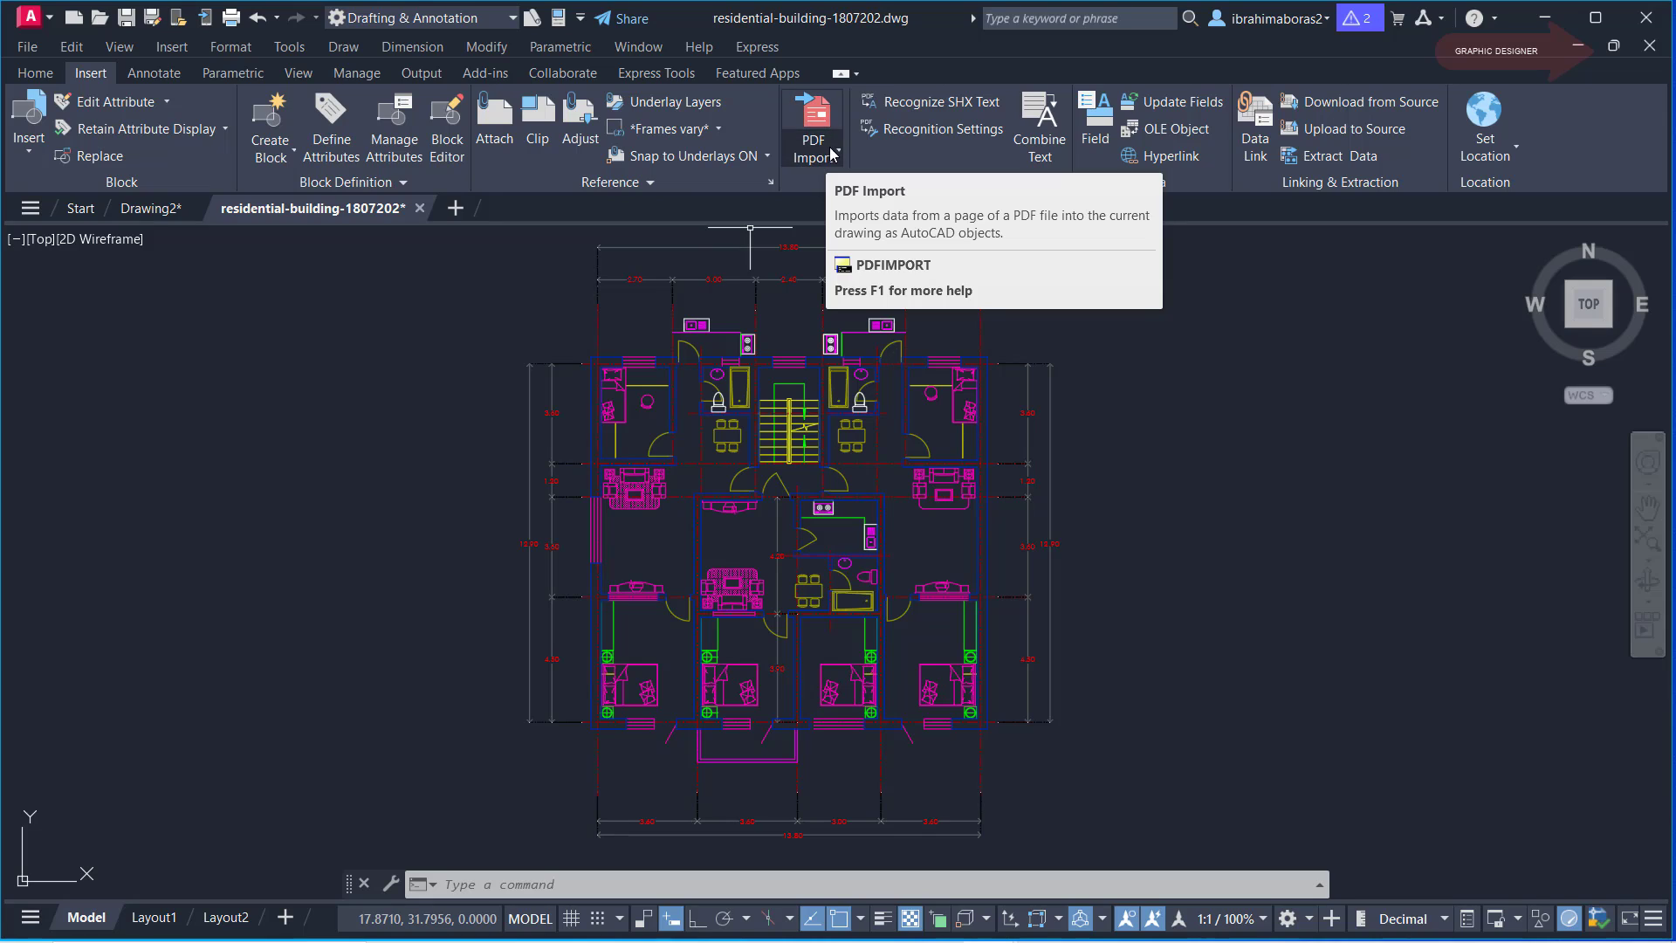
click(836, 155)
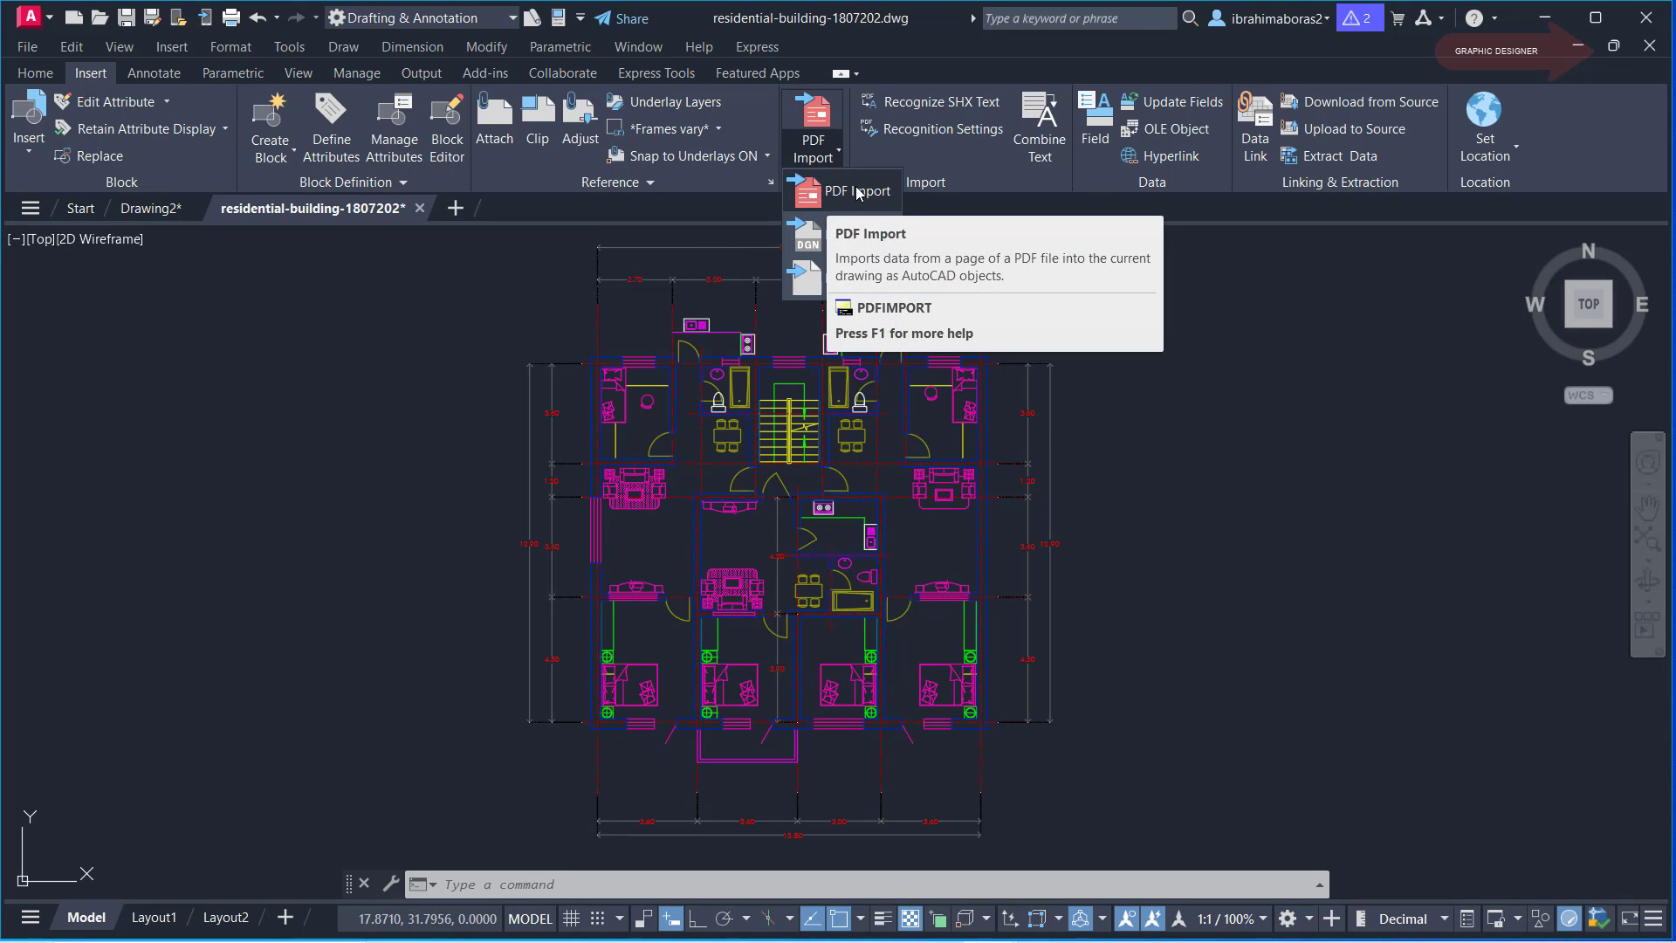
click(1225, 559)
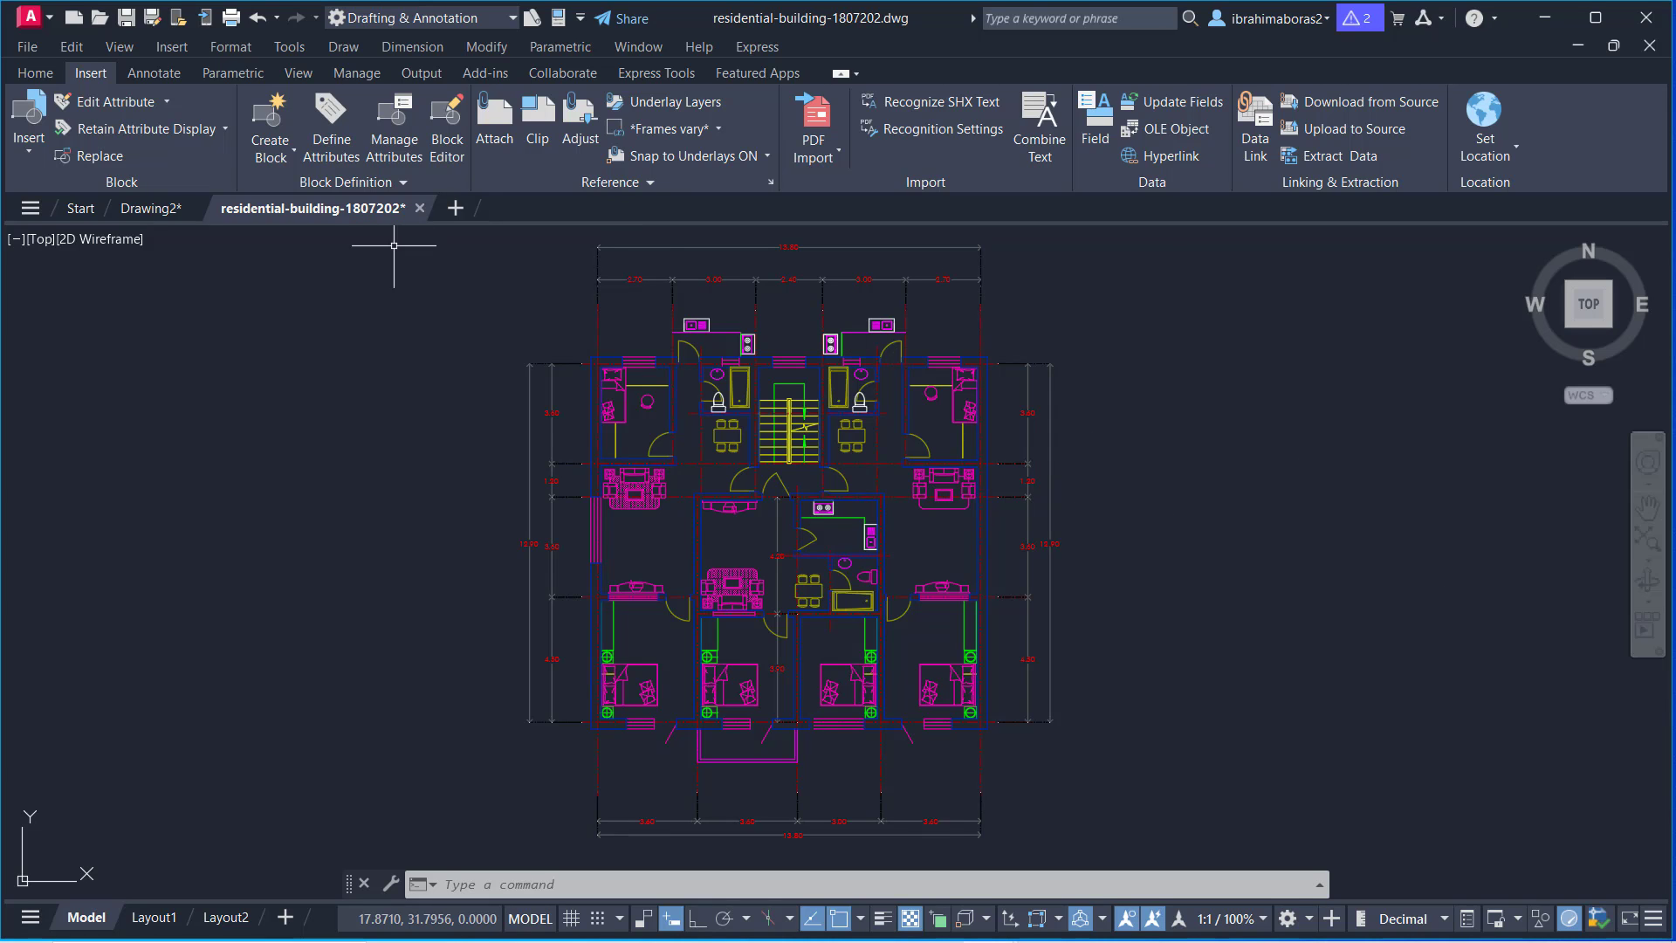
Set the model plot to the DWG To PDF.pc3 plotter in landscape orientation
click(27, 46)
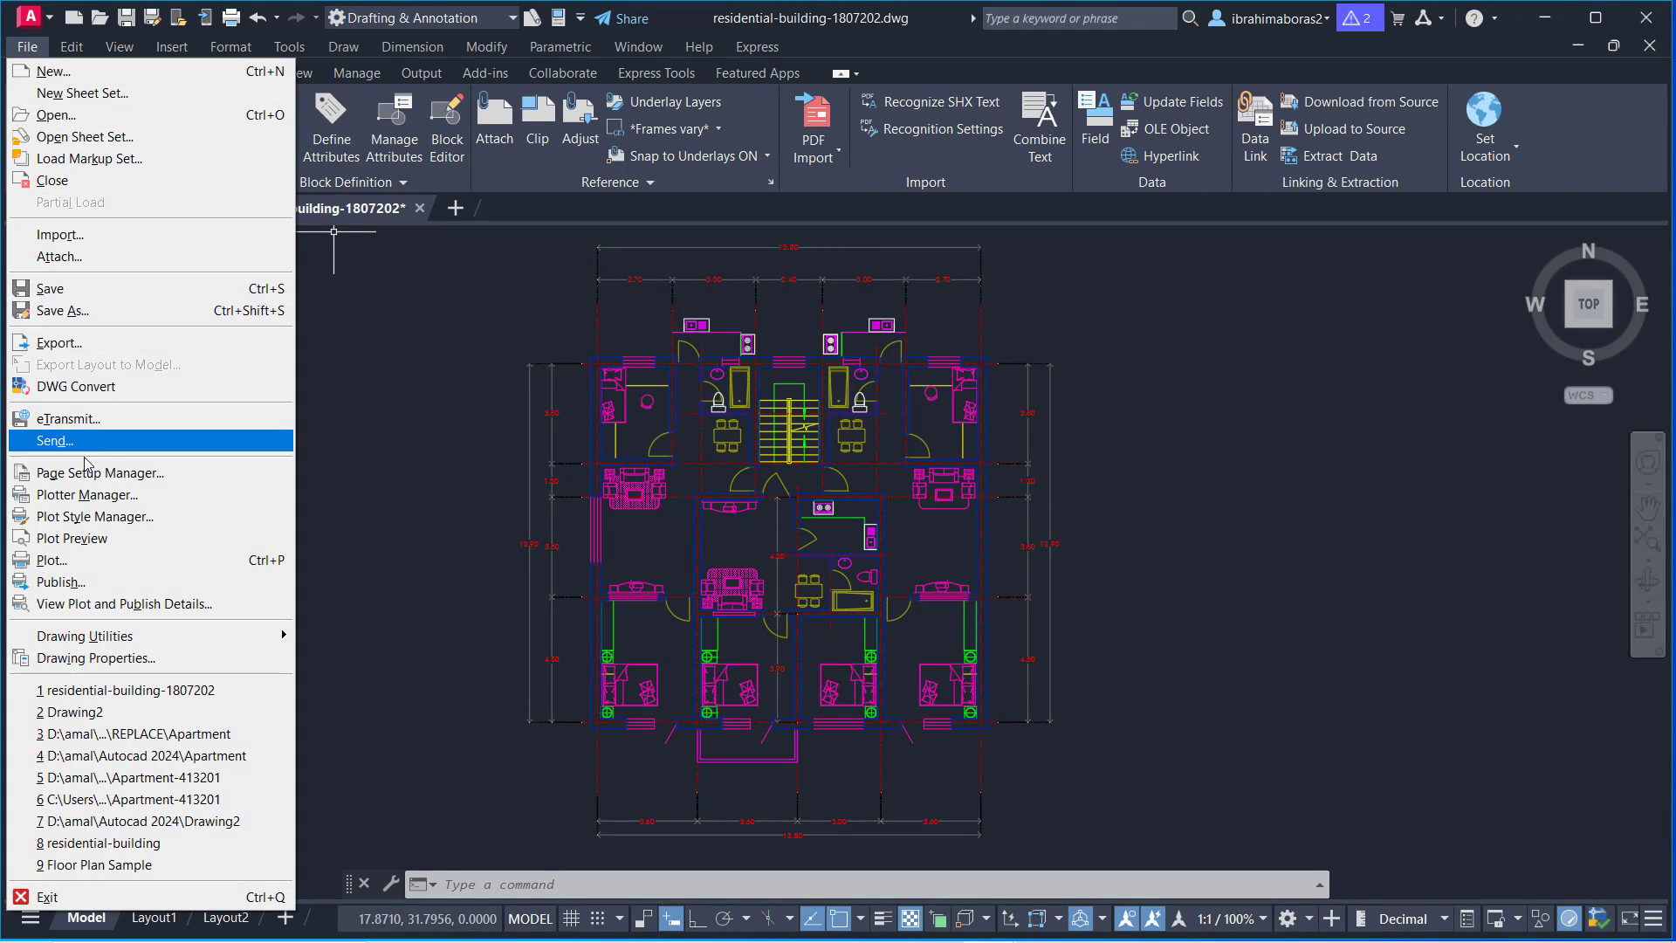
click(86, 560)
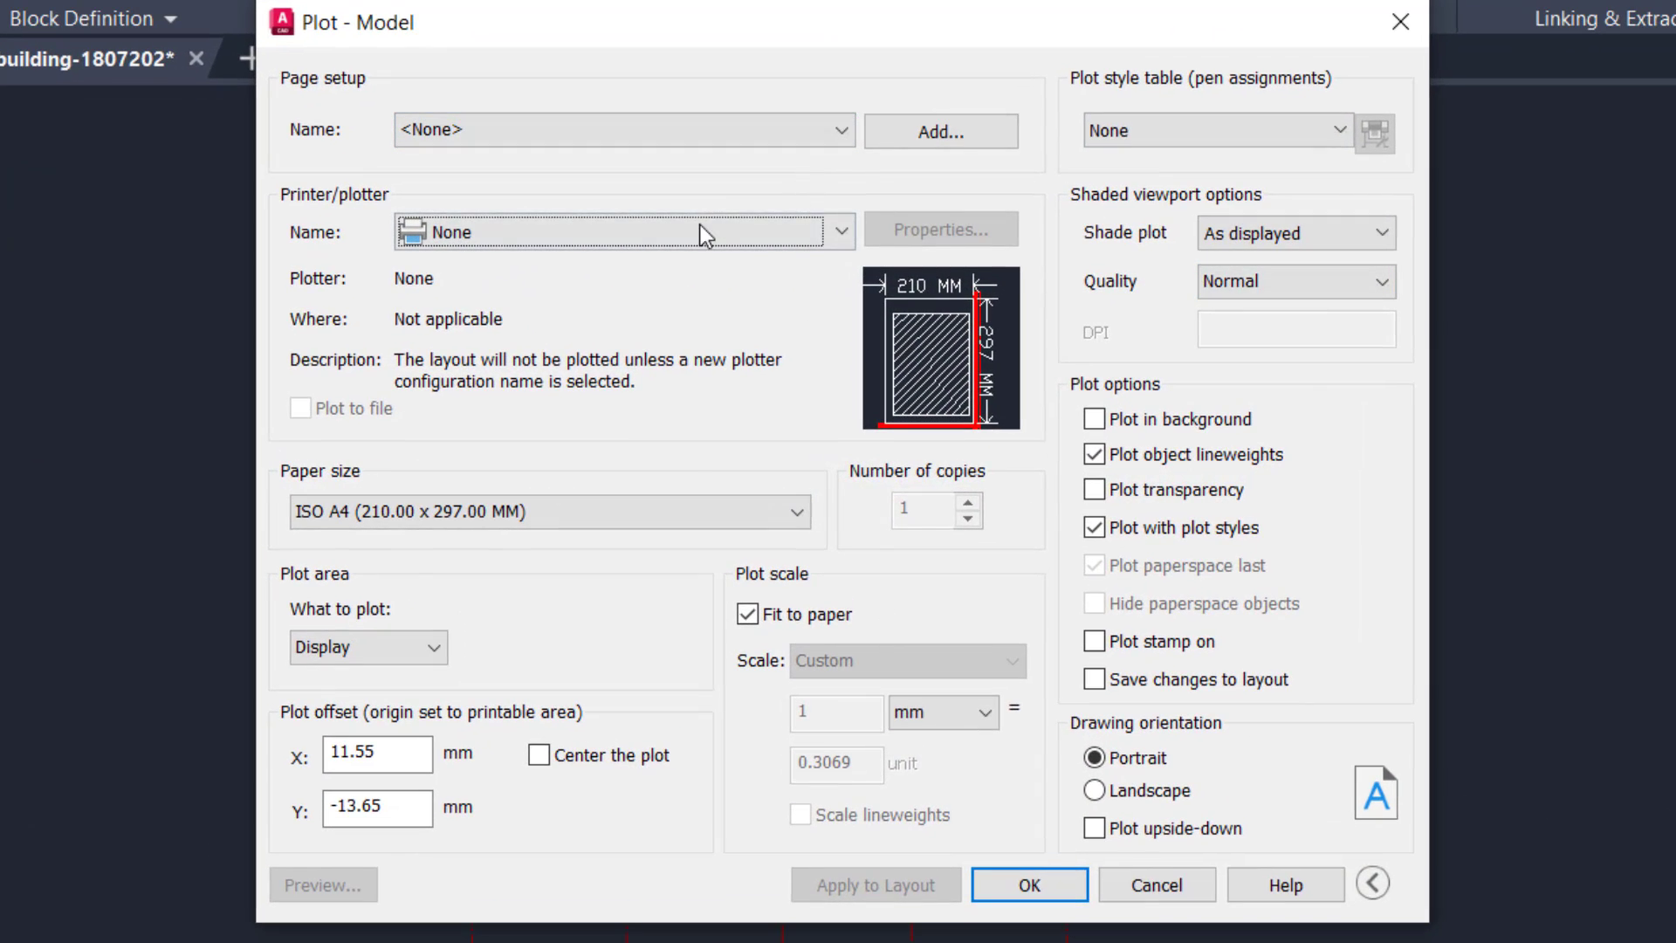
click(703, 236)
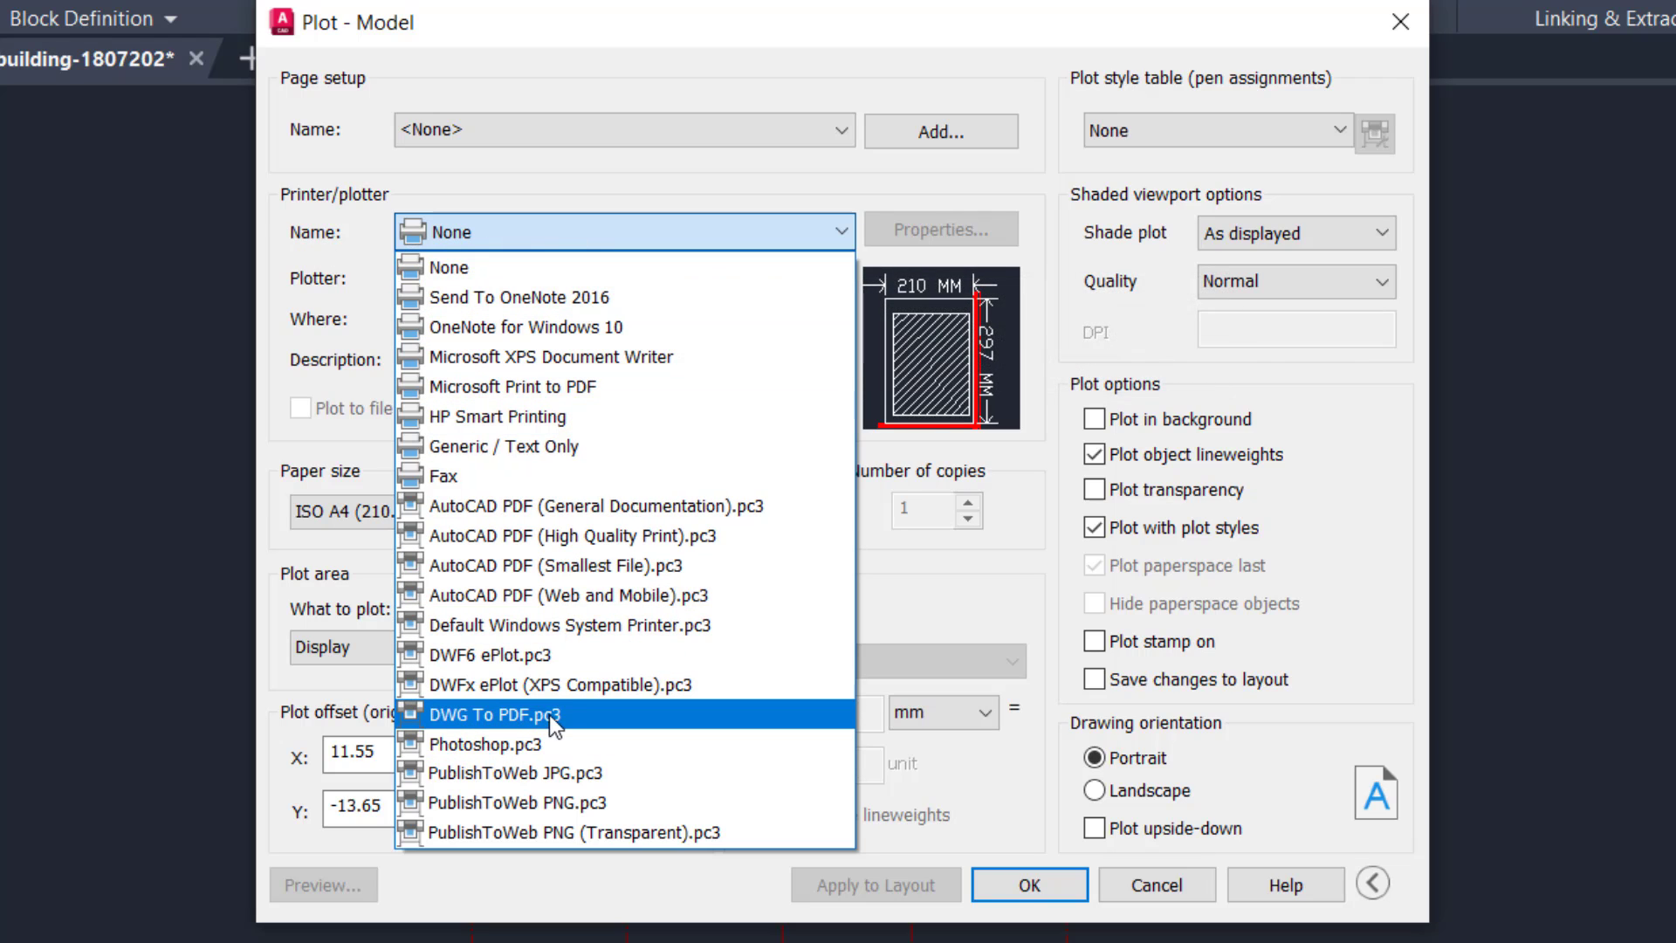
click(524, 721)
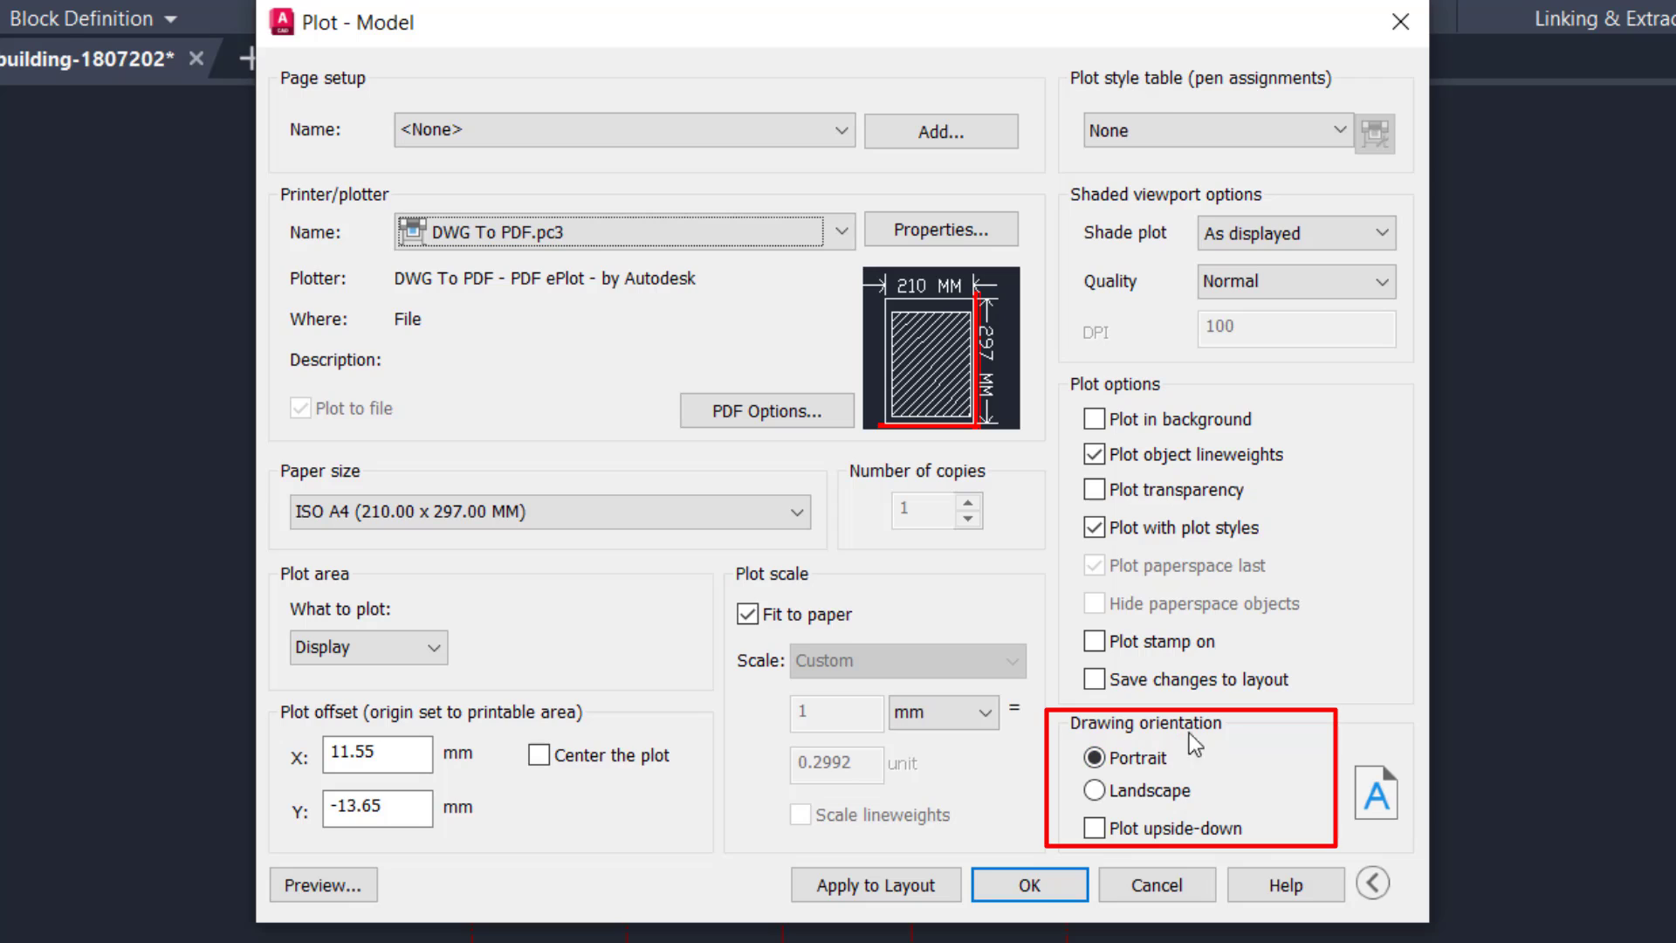
click(1133, 794)
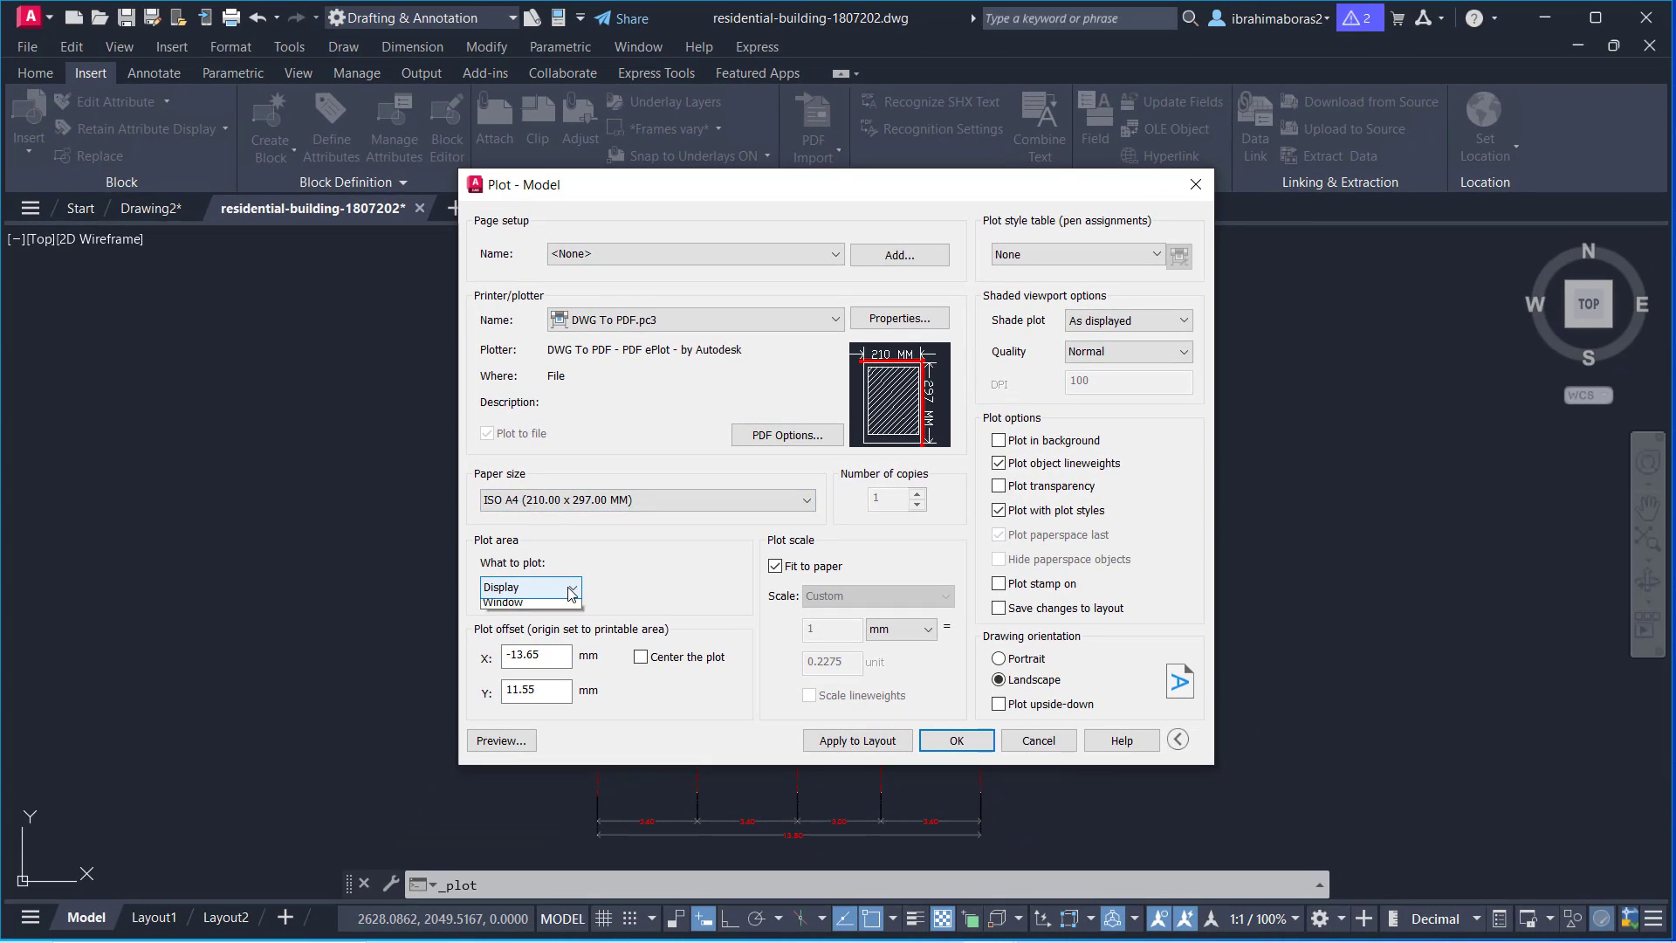
Plot a window picked from above-left to below-right around the whole floor plan
click(559, 588)
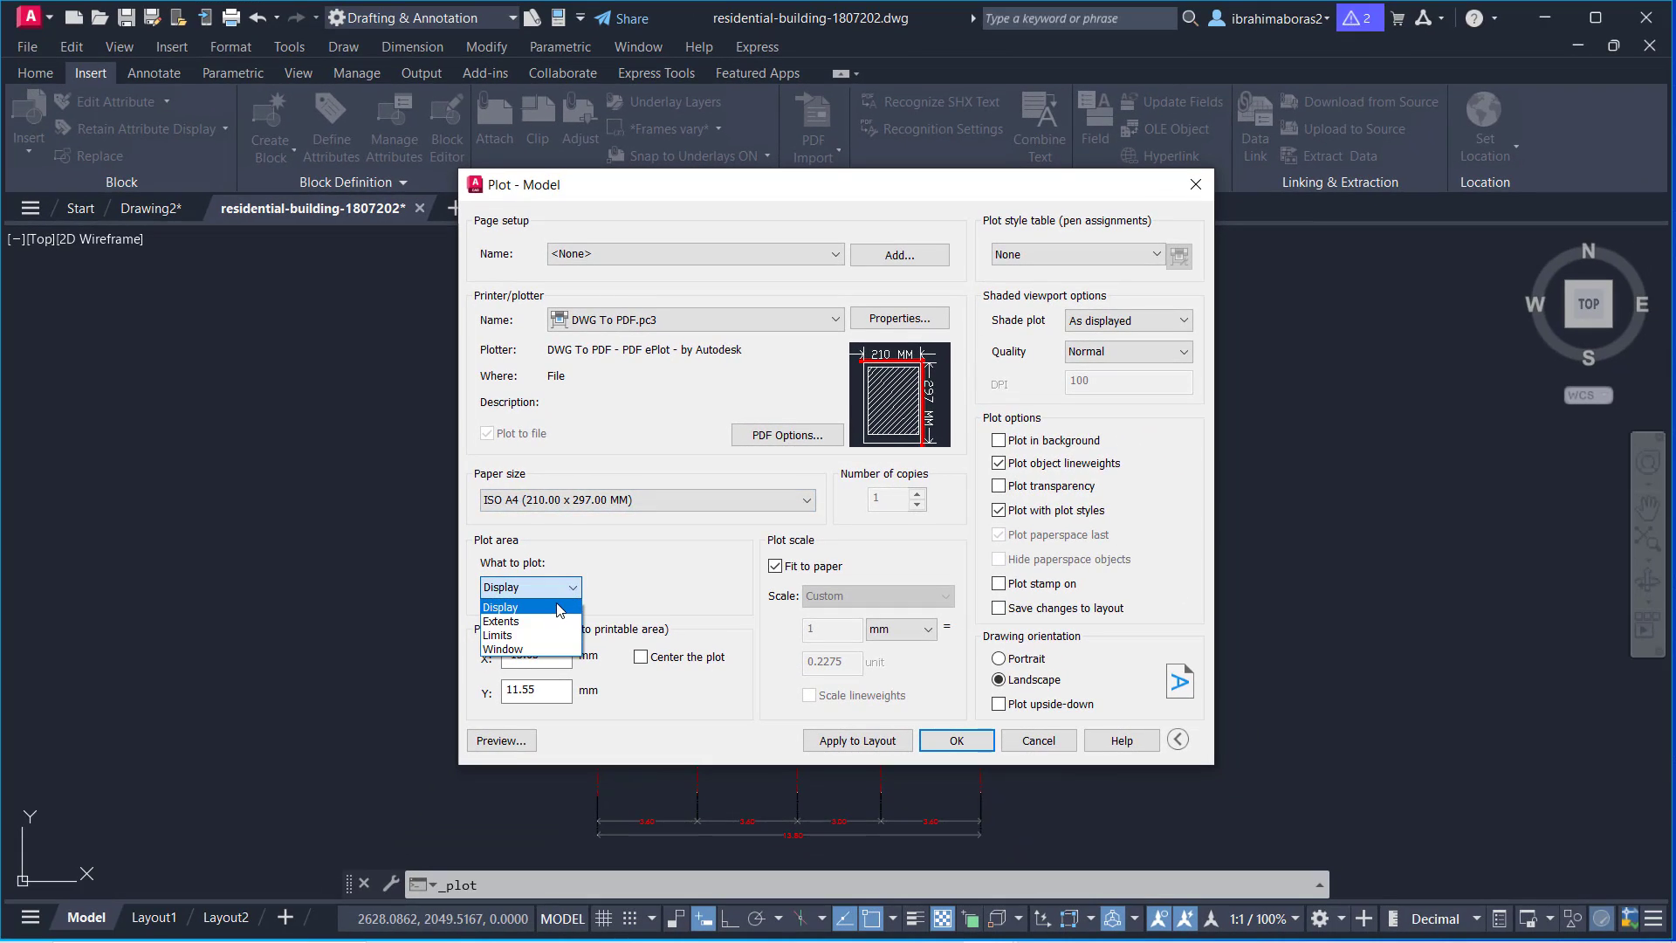
click(559, 648)
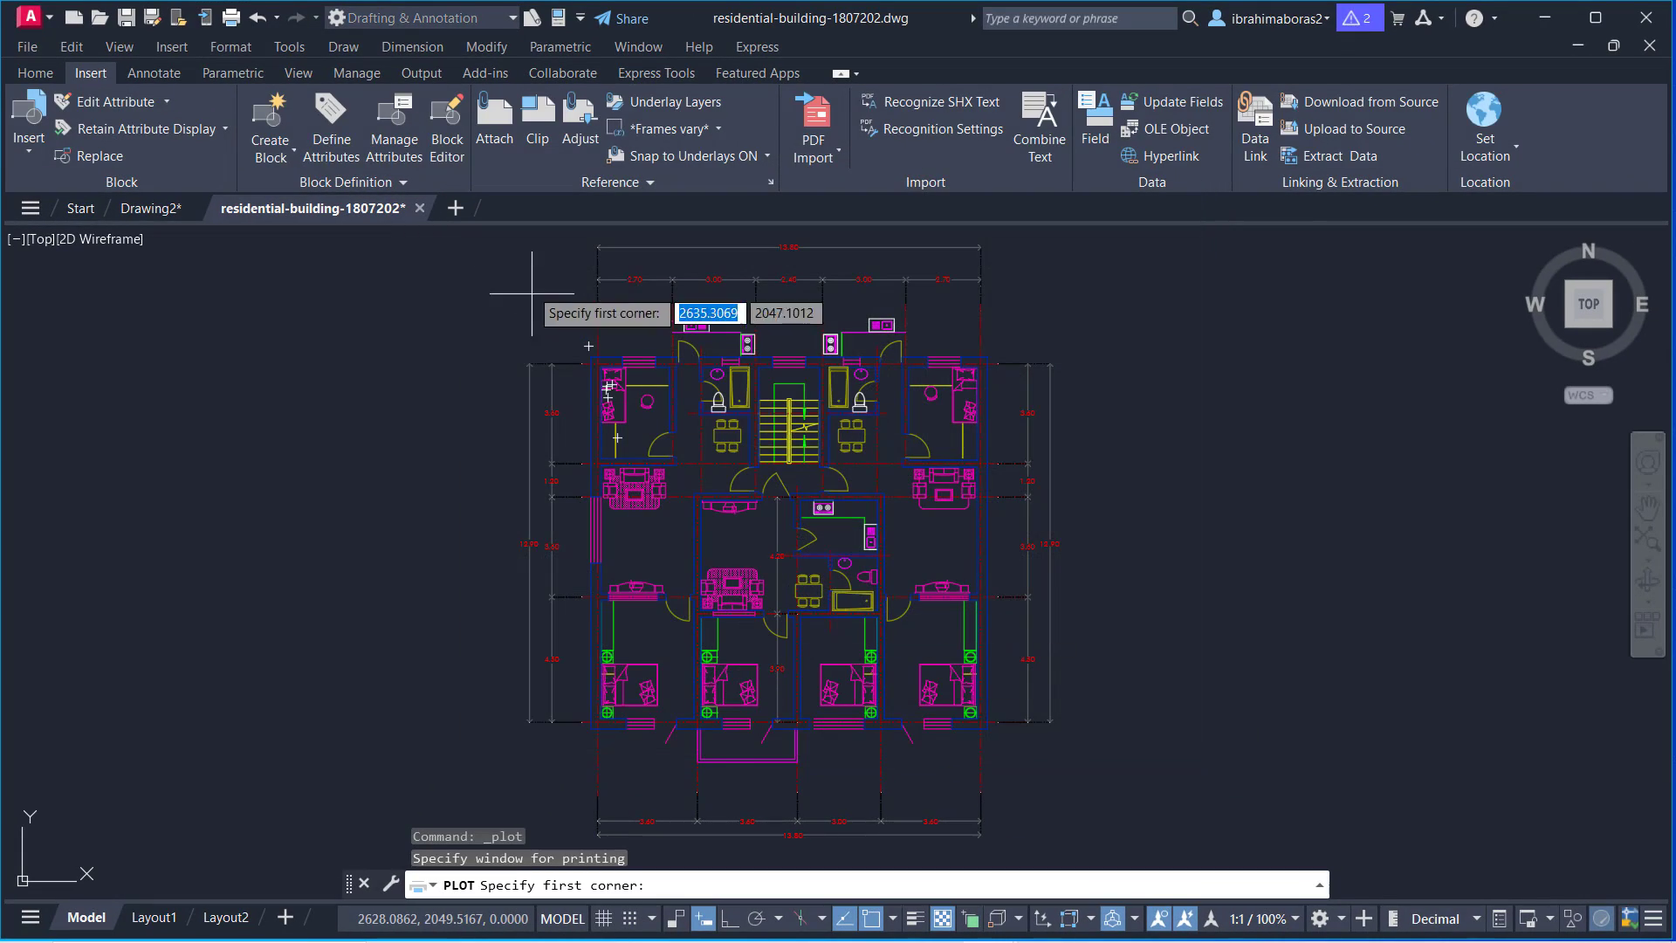
click(493, 237)
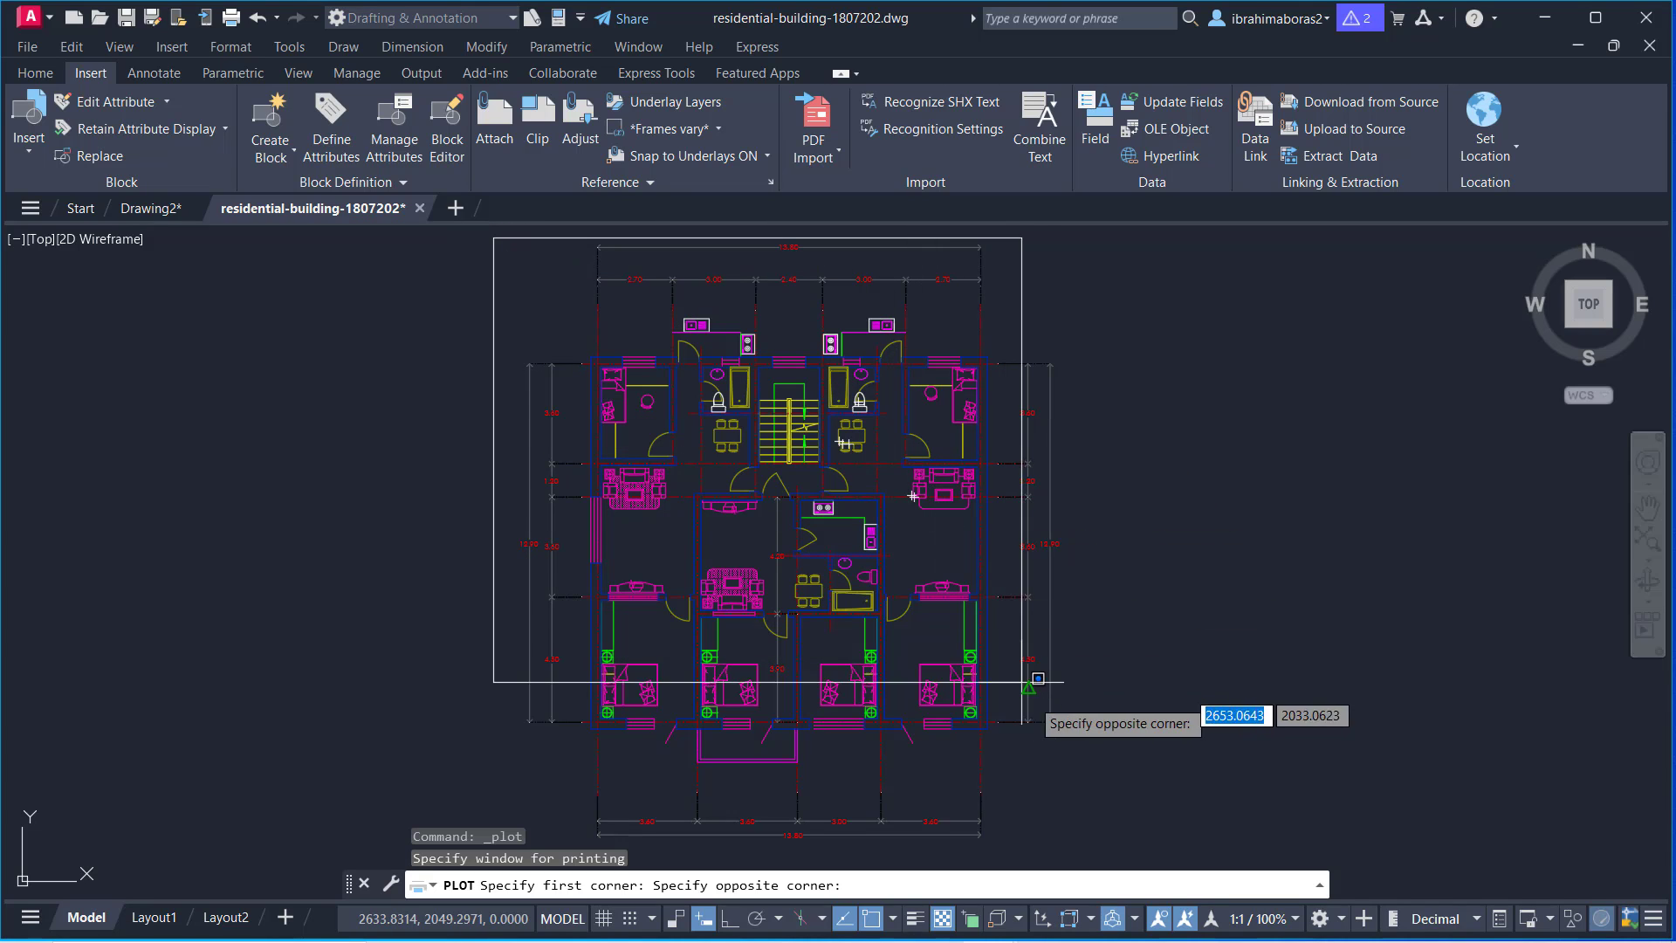
click(1089, 843)
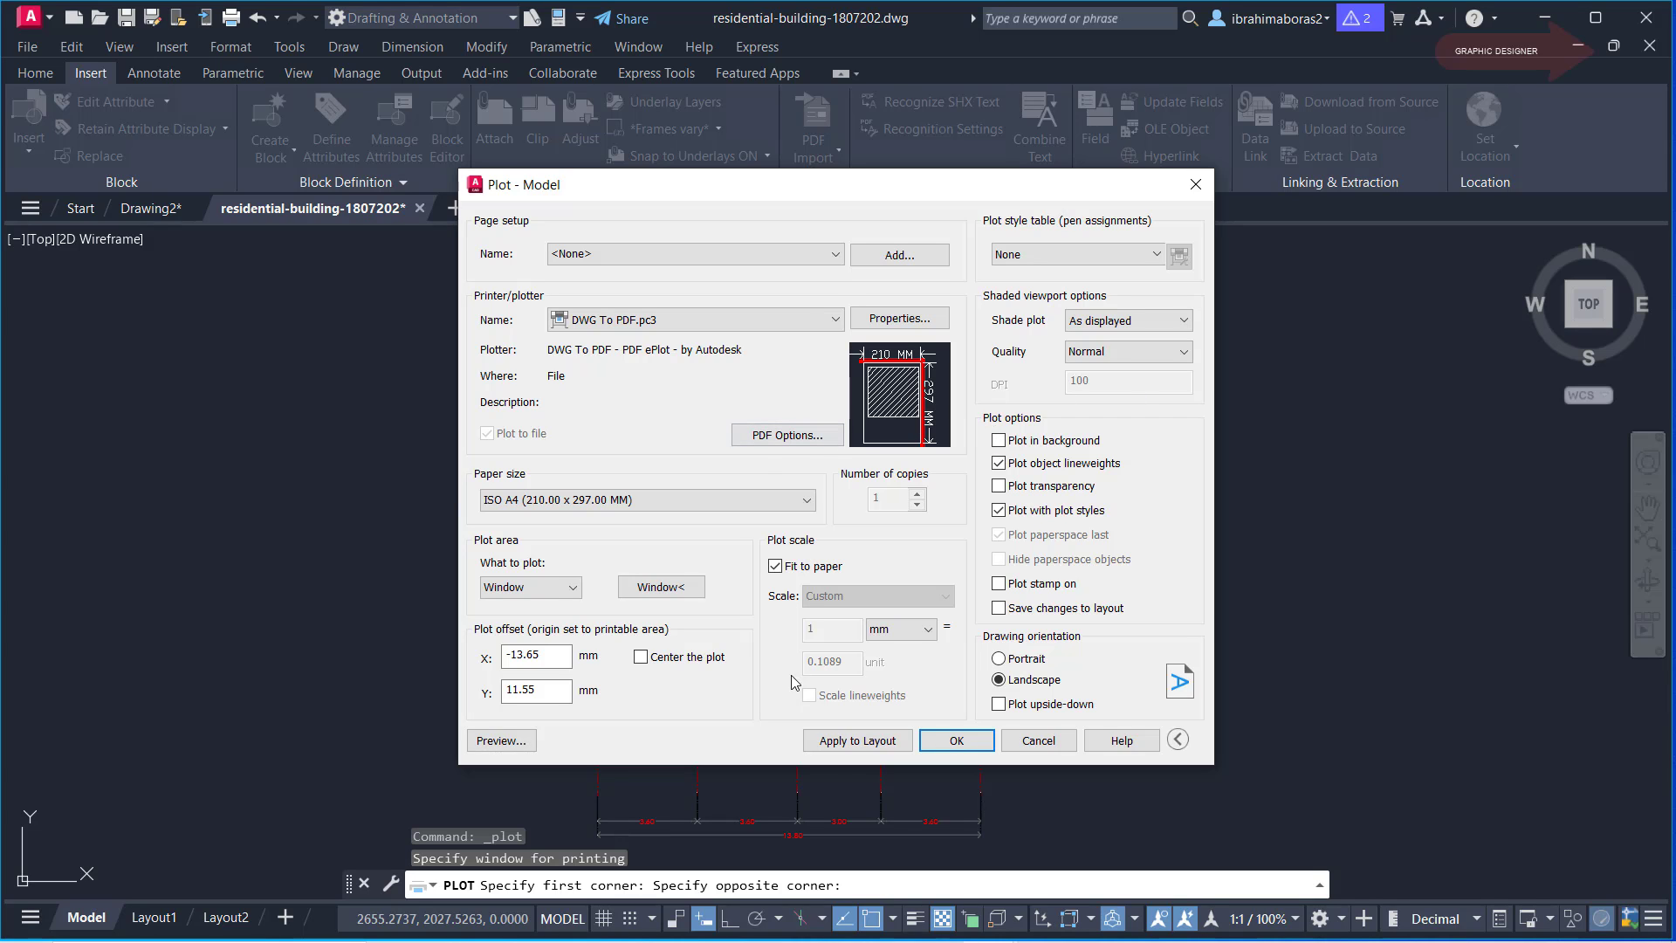
click(952, 739)
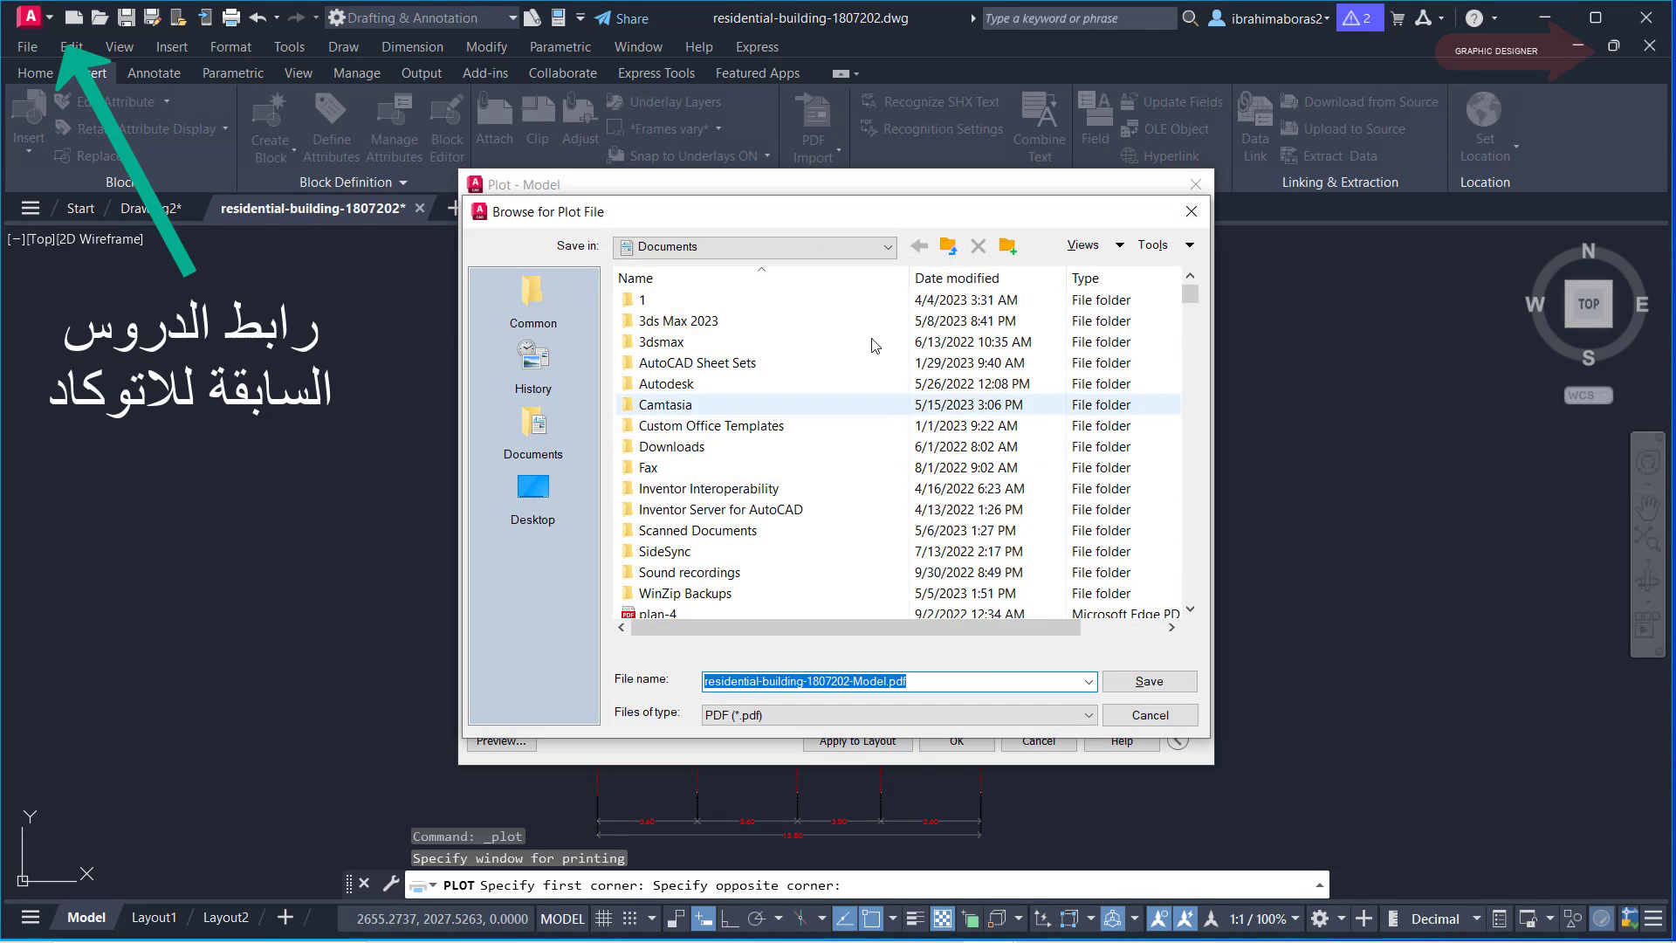
Save the plotted PDF into the الثاني والعشرون folder on drive D
click(887, 248)
scroll(768, 392, up, 2)
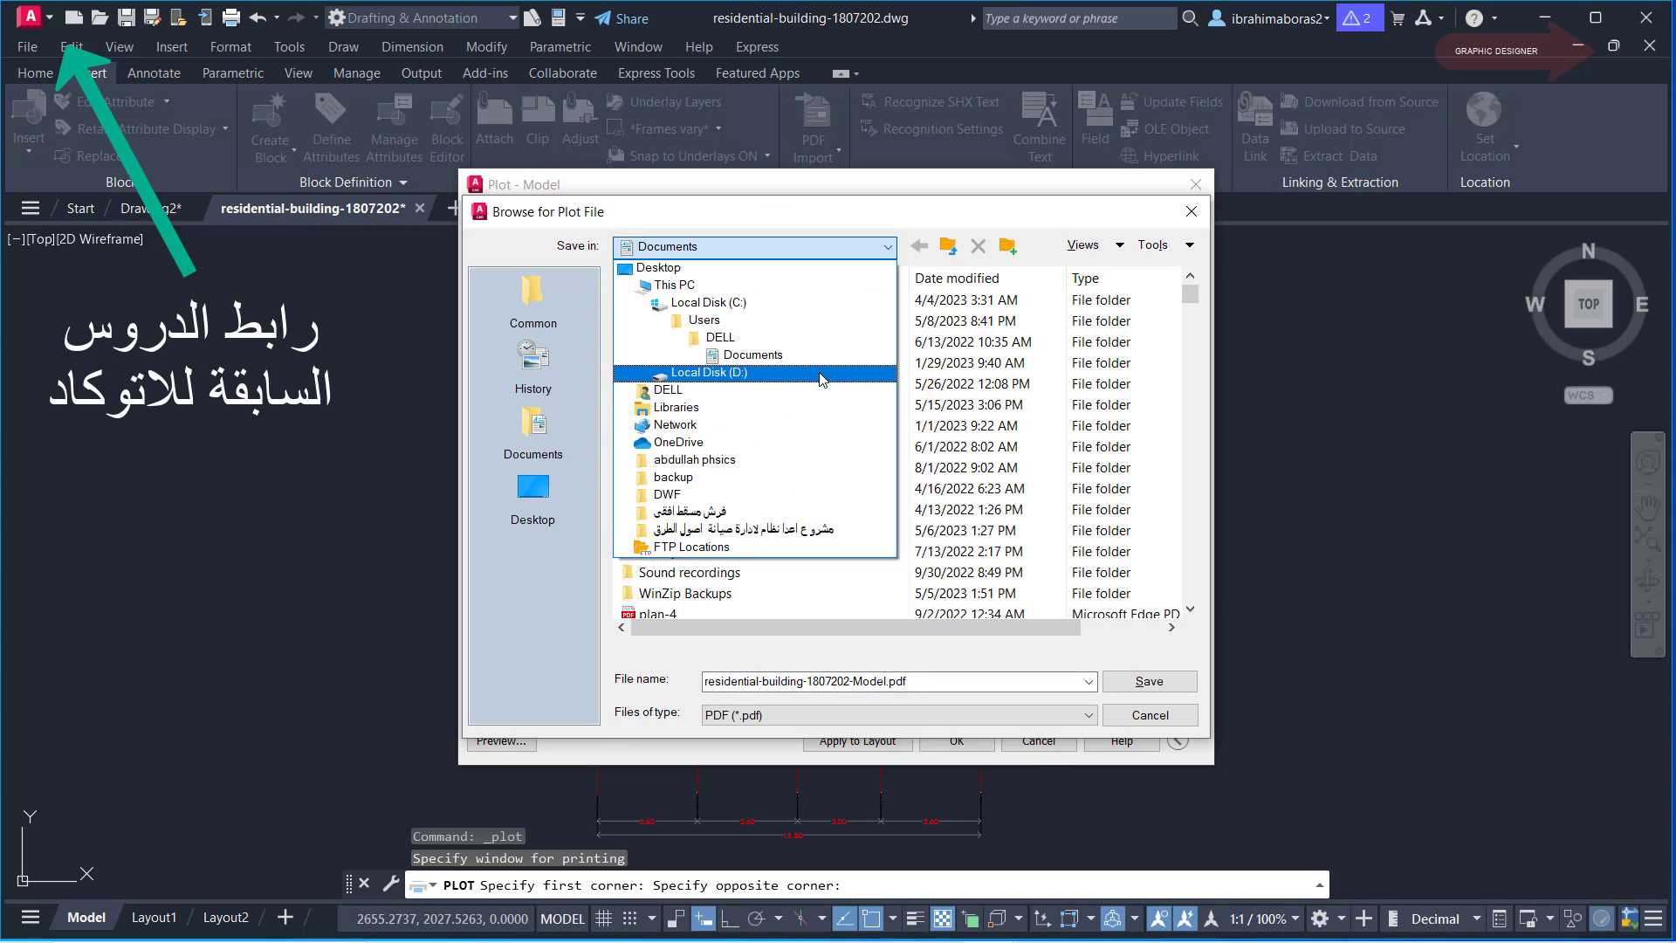
click(768, 377)
double_click(655, 299)
double_click(759, 441)
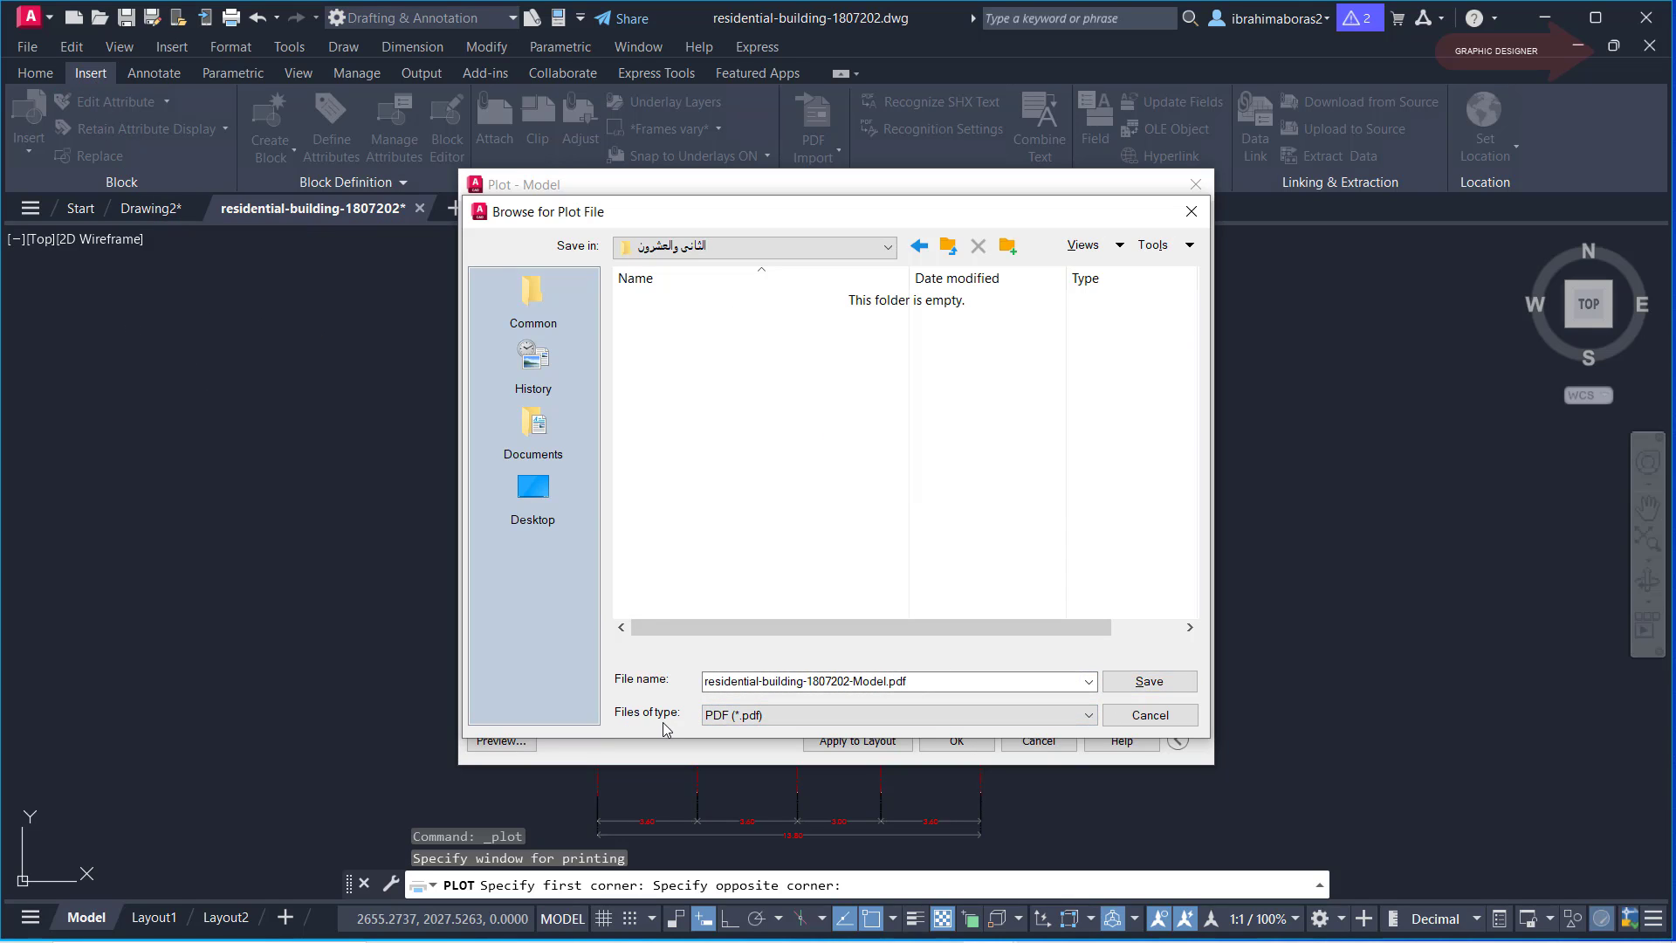
click(1156, 687)
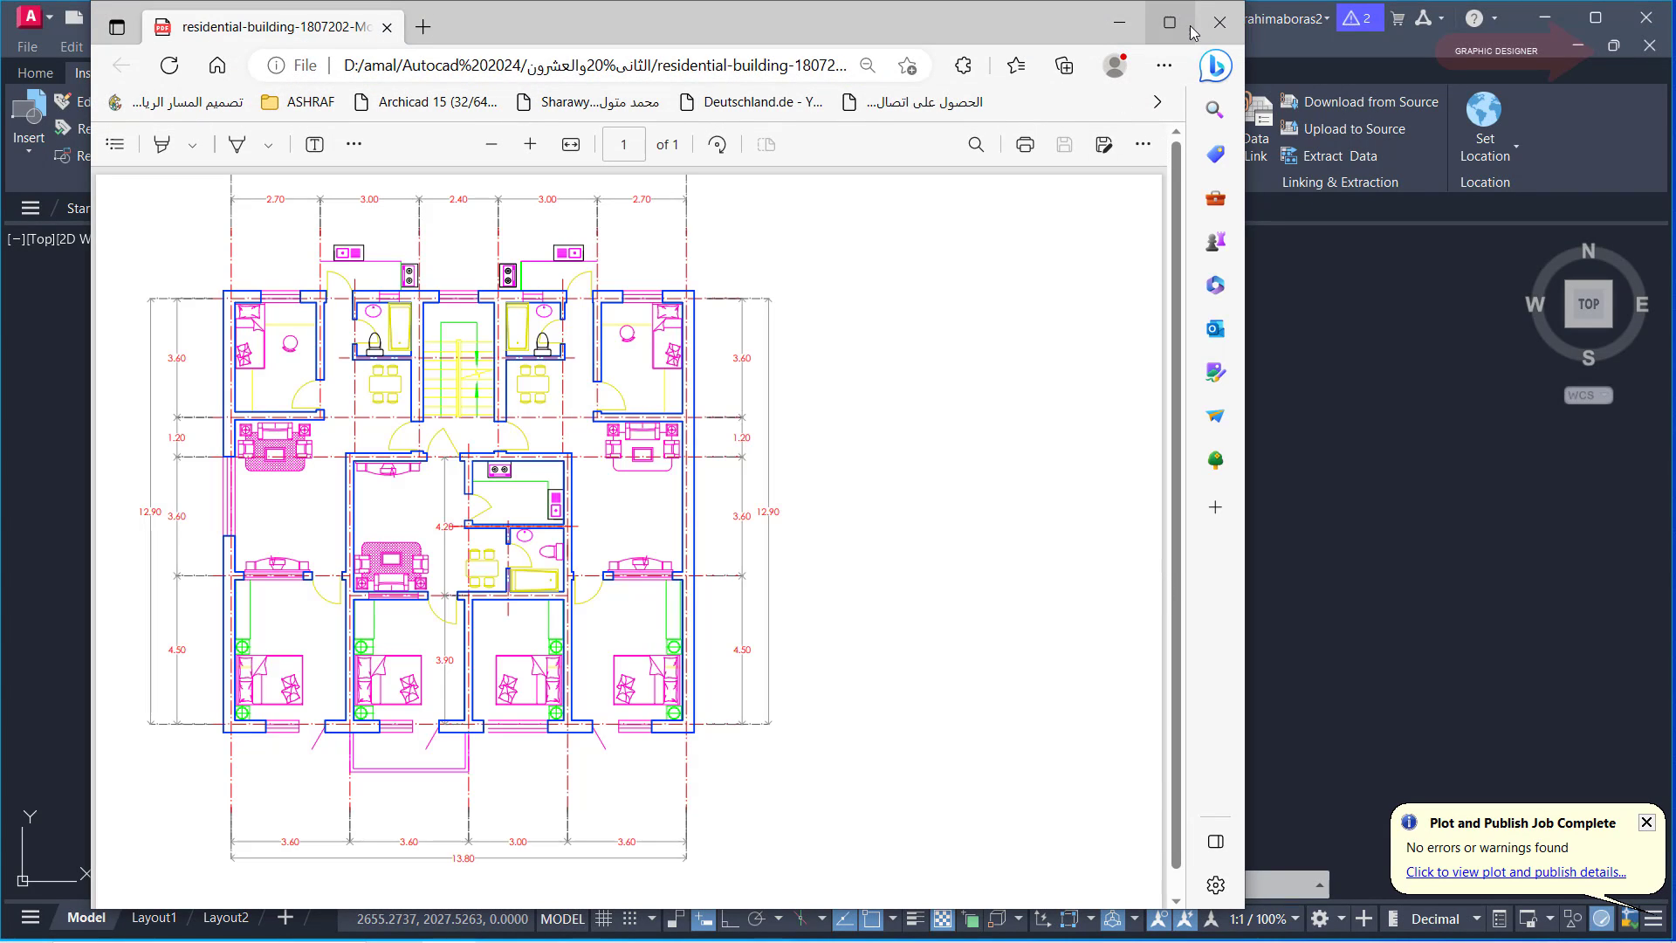
Maximize Edge to review the one-page floor plan PDF, then close it
click(1170, 22)
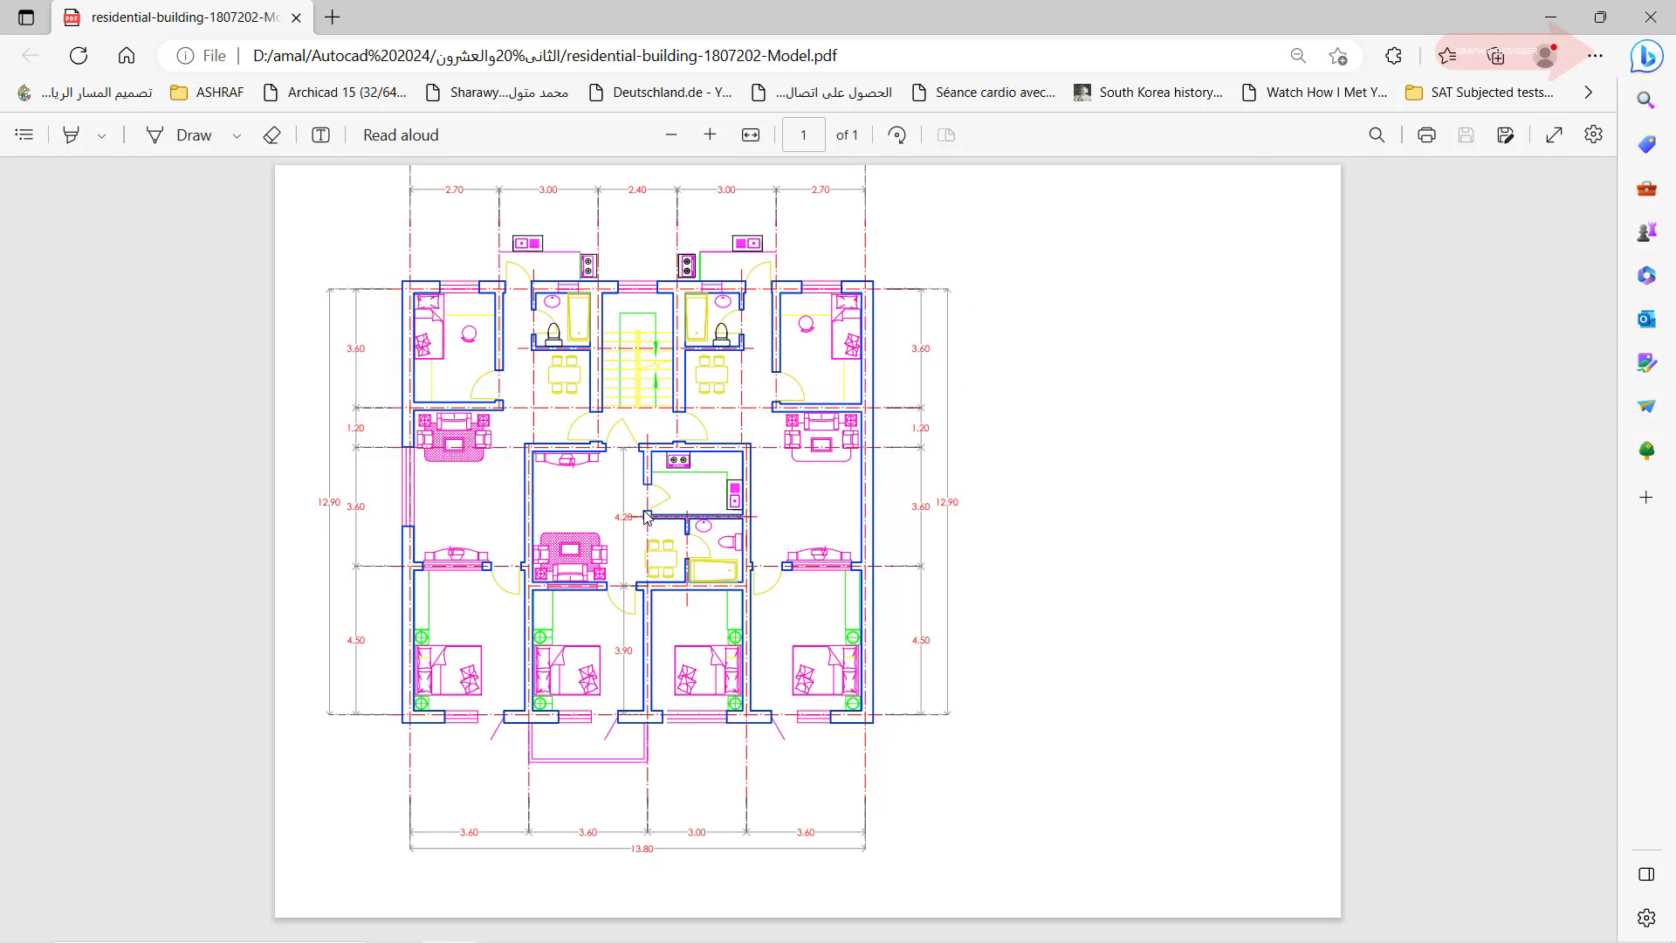
click(1651, 17)
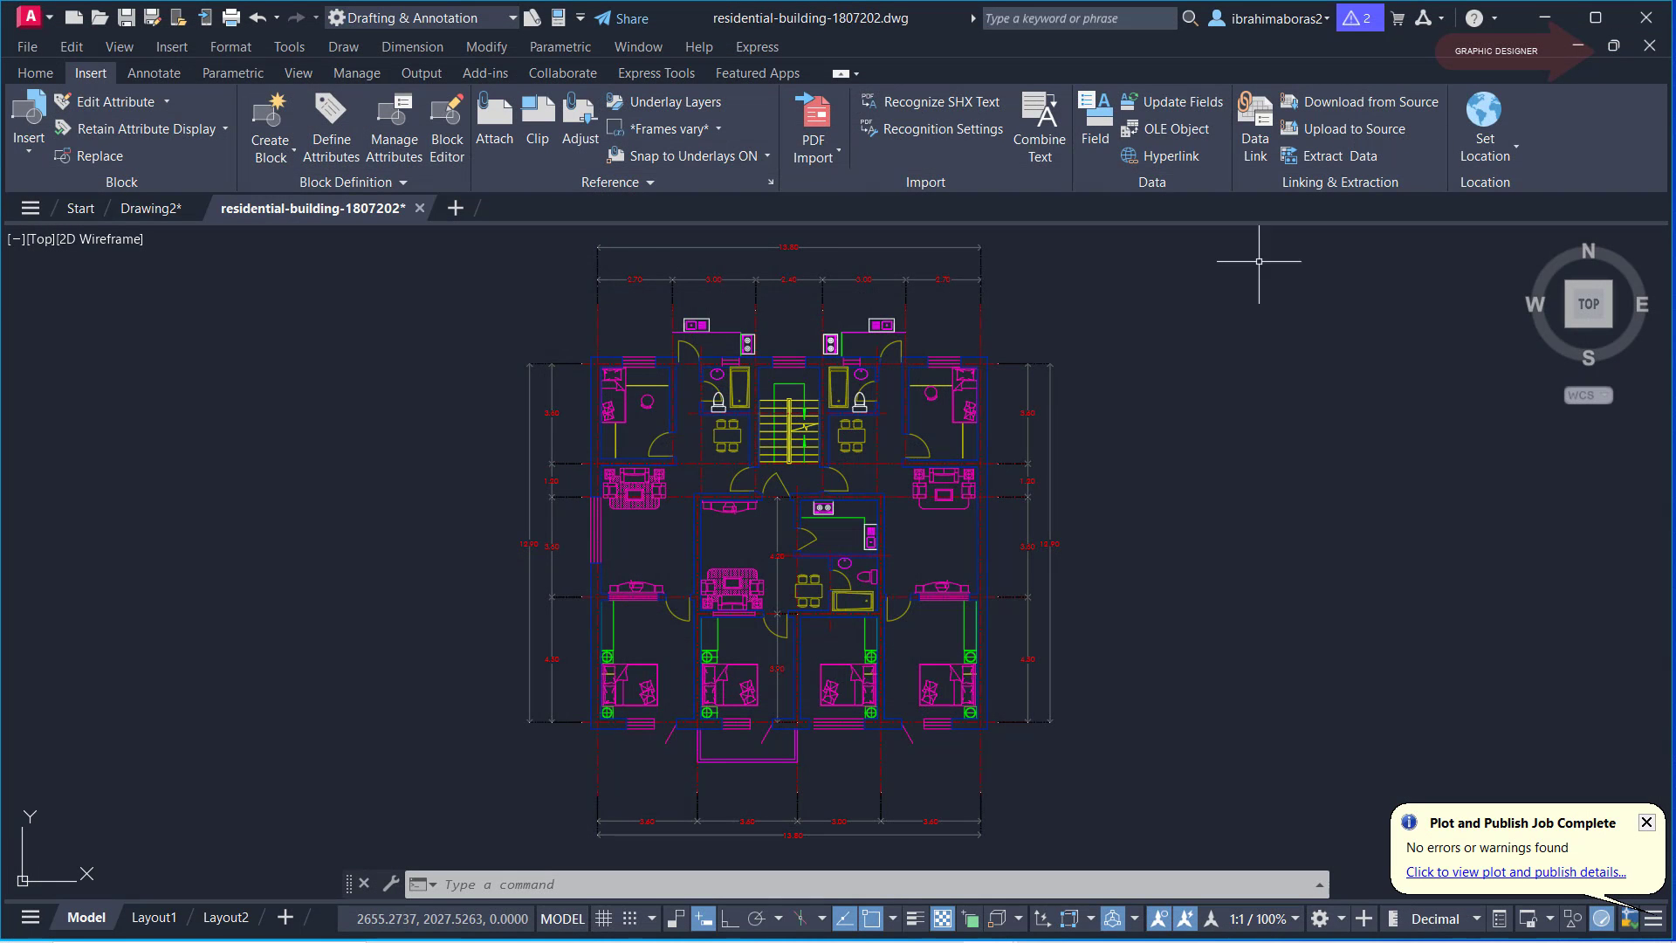
Start a new gridless drawing and open residential-building-1807202-Model.pdf from D:\amal for PDF import
click(455, 207)
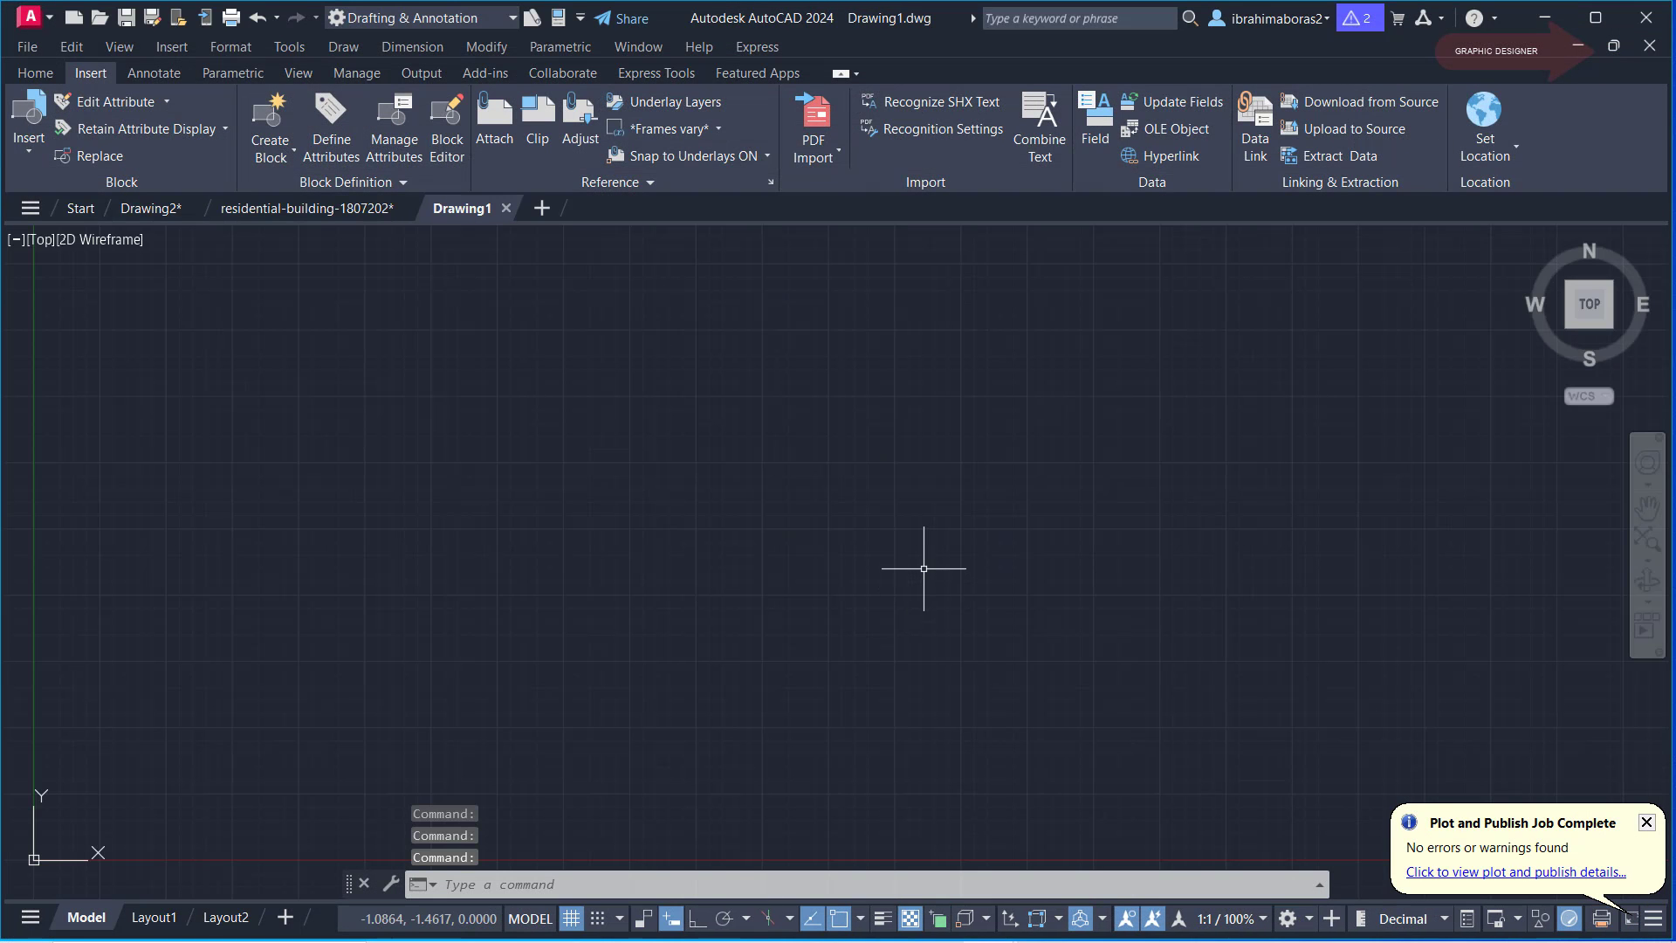
click(572, 919)
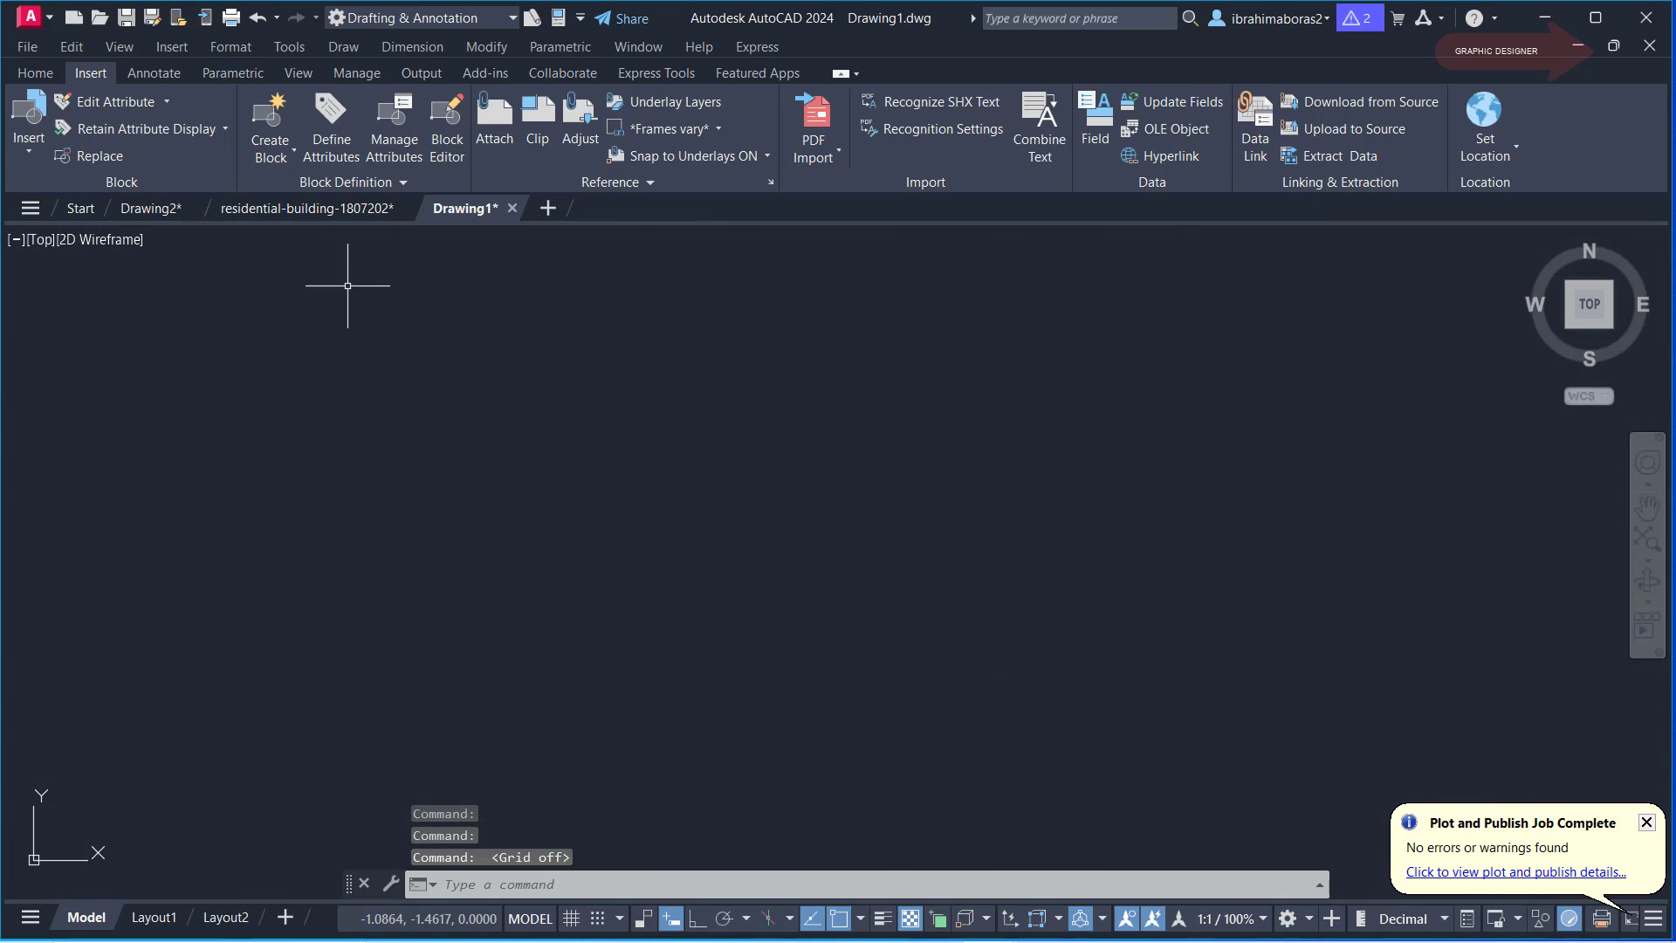
click(826, 150)
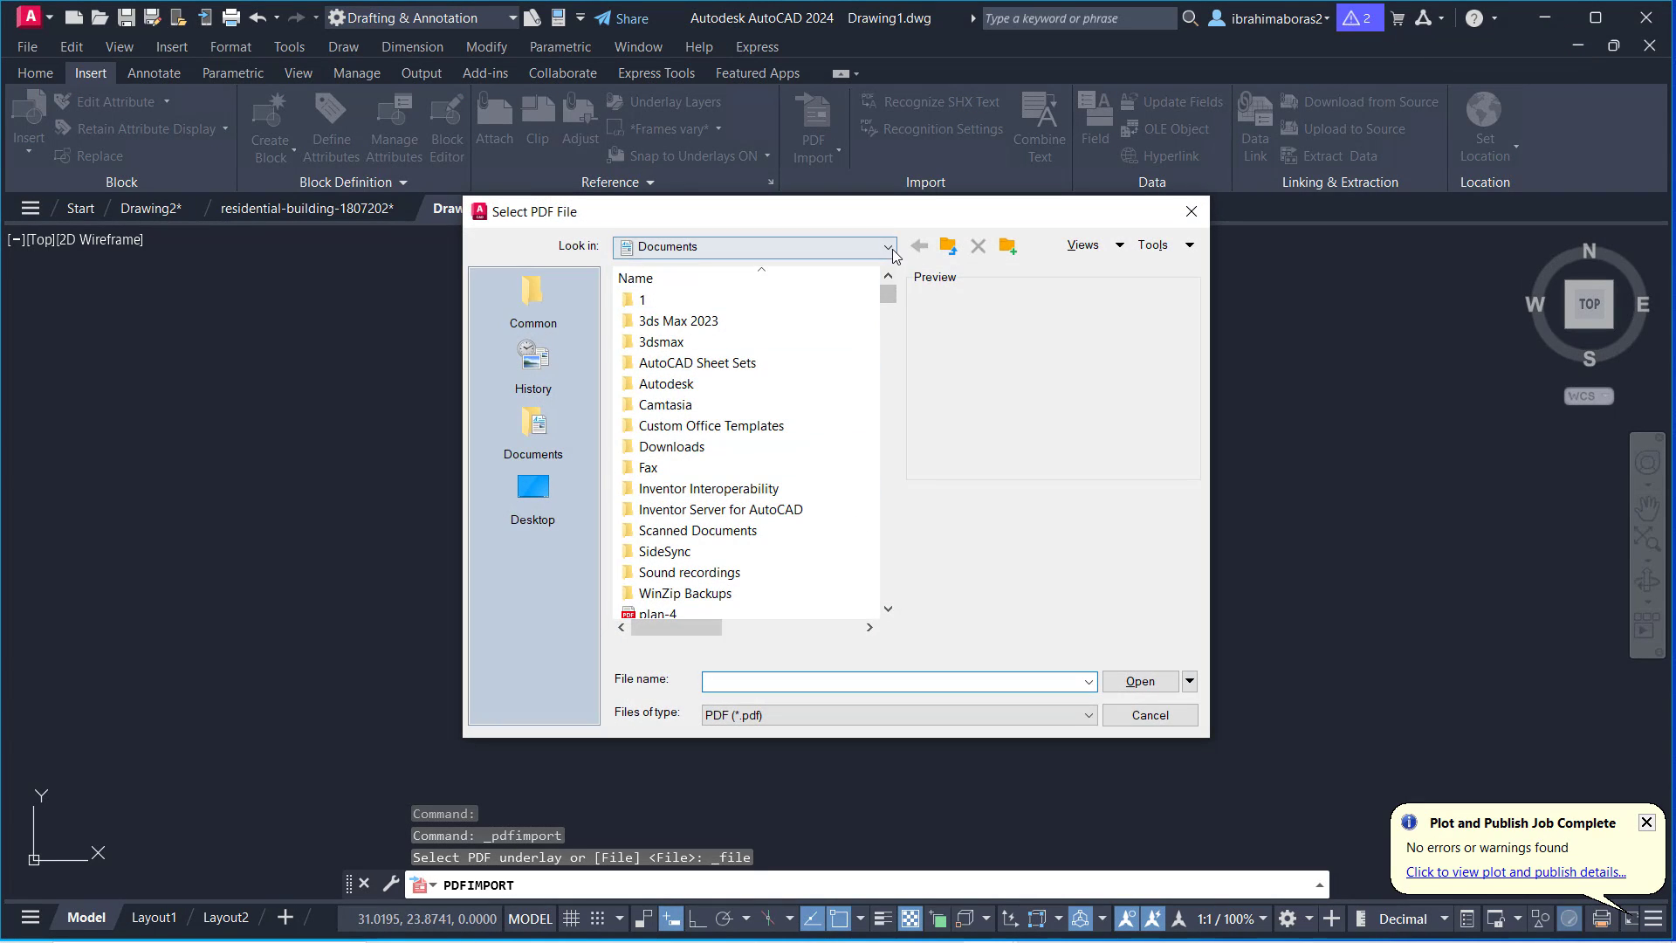
click(890, 248)
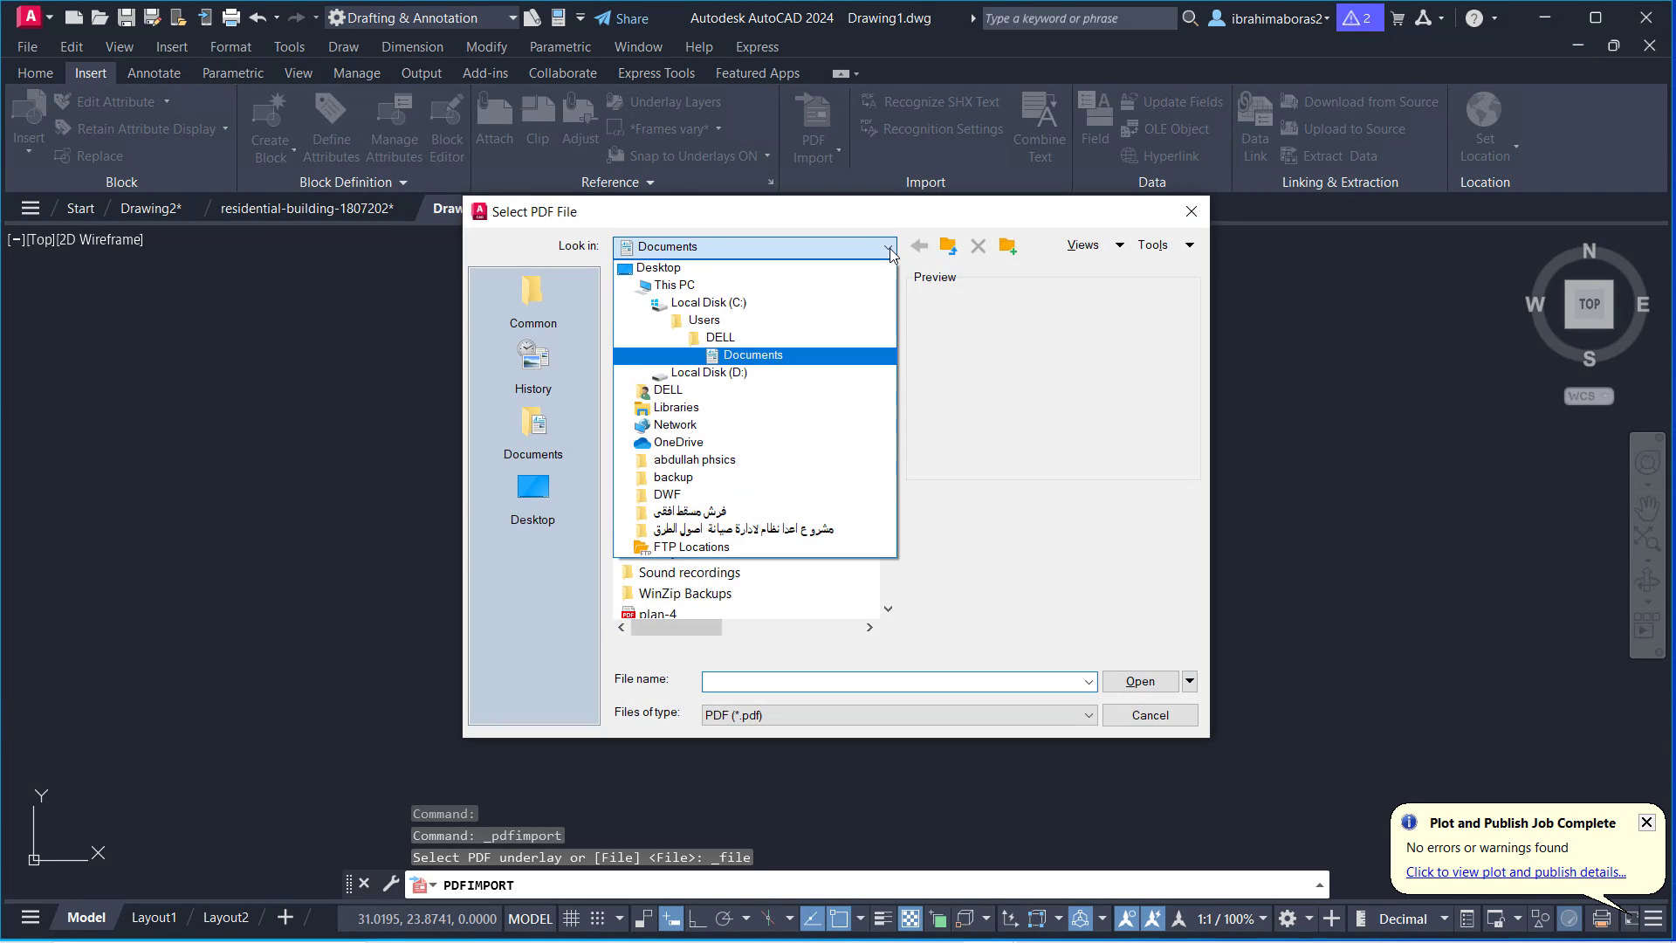
click(803, 380)
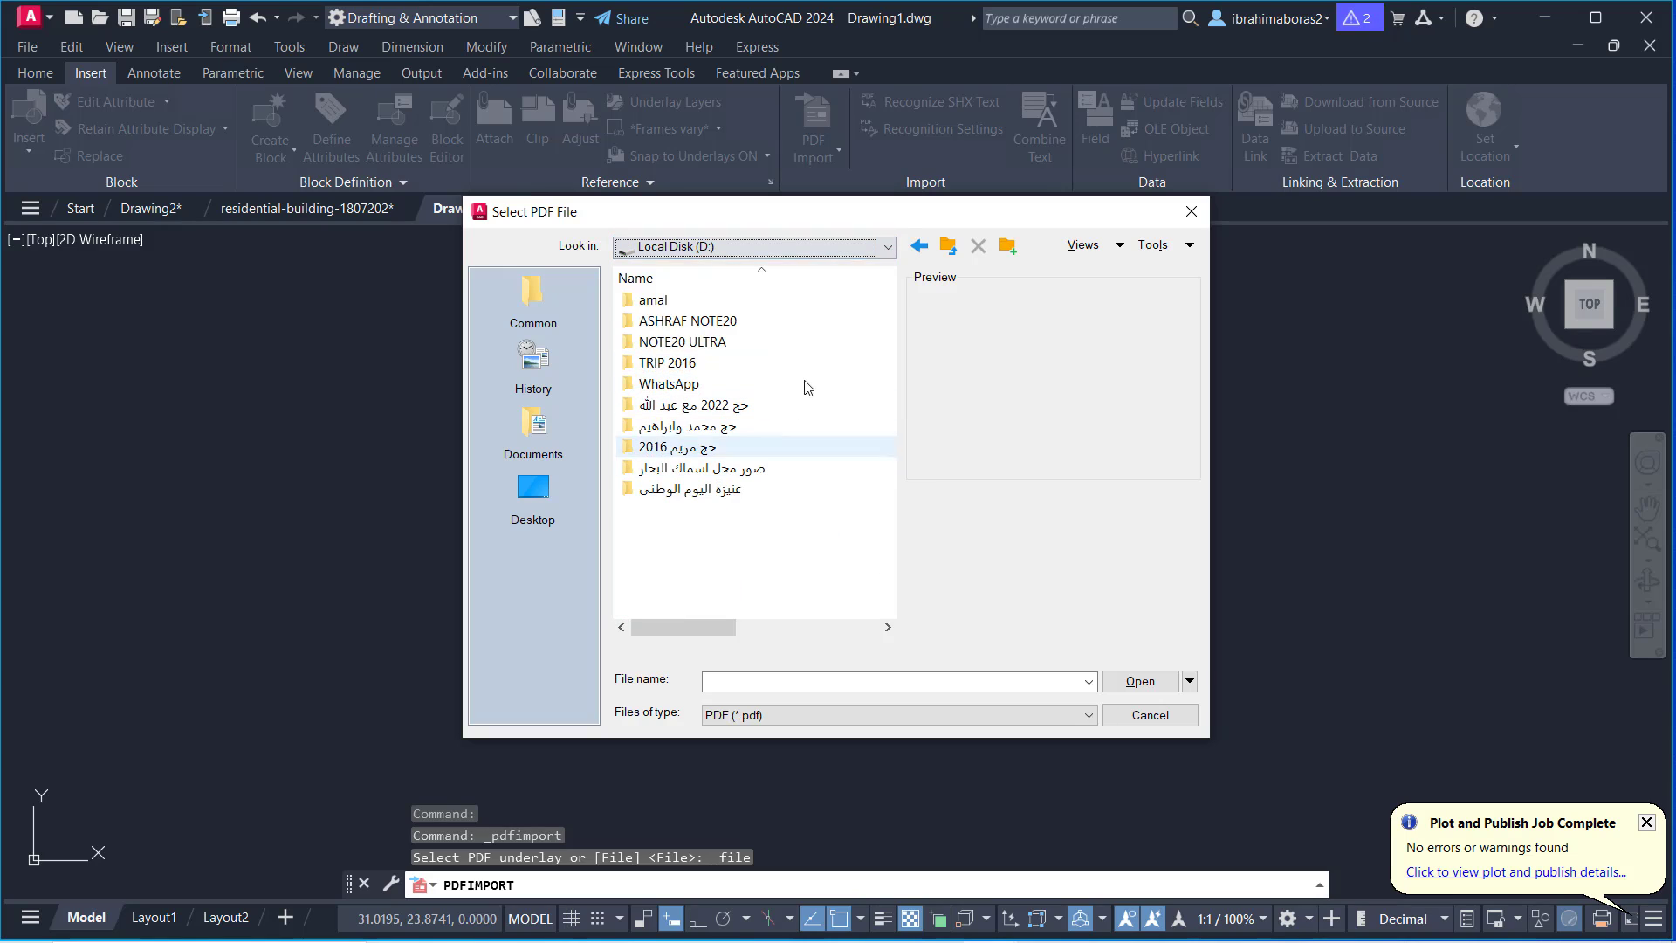
double_click(728, 300)
double_click(725, 427)
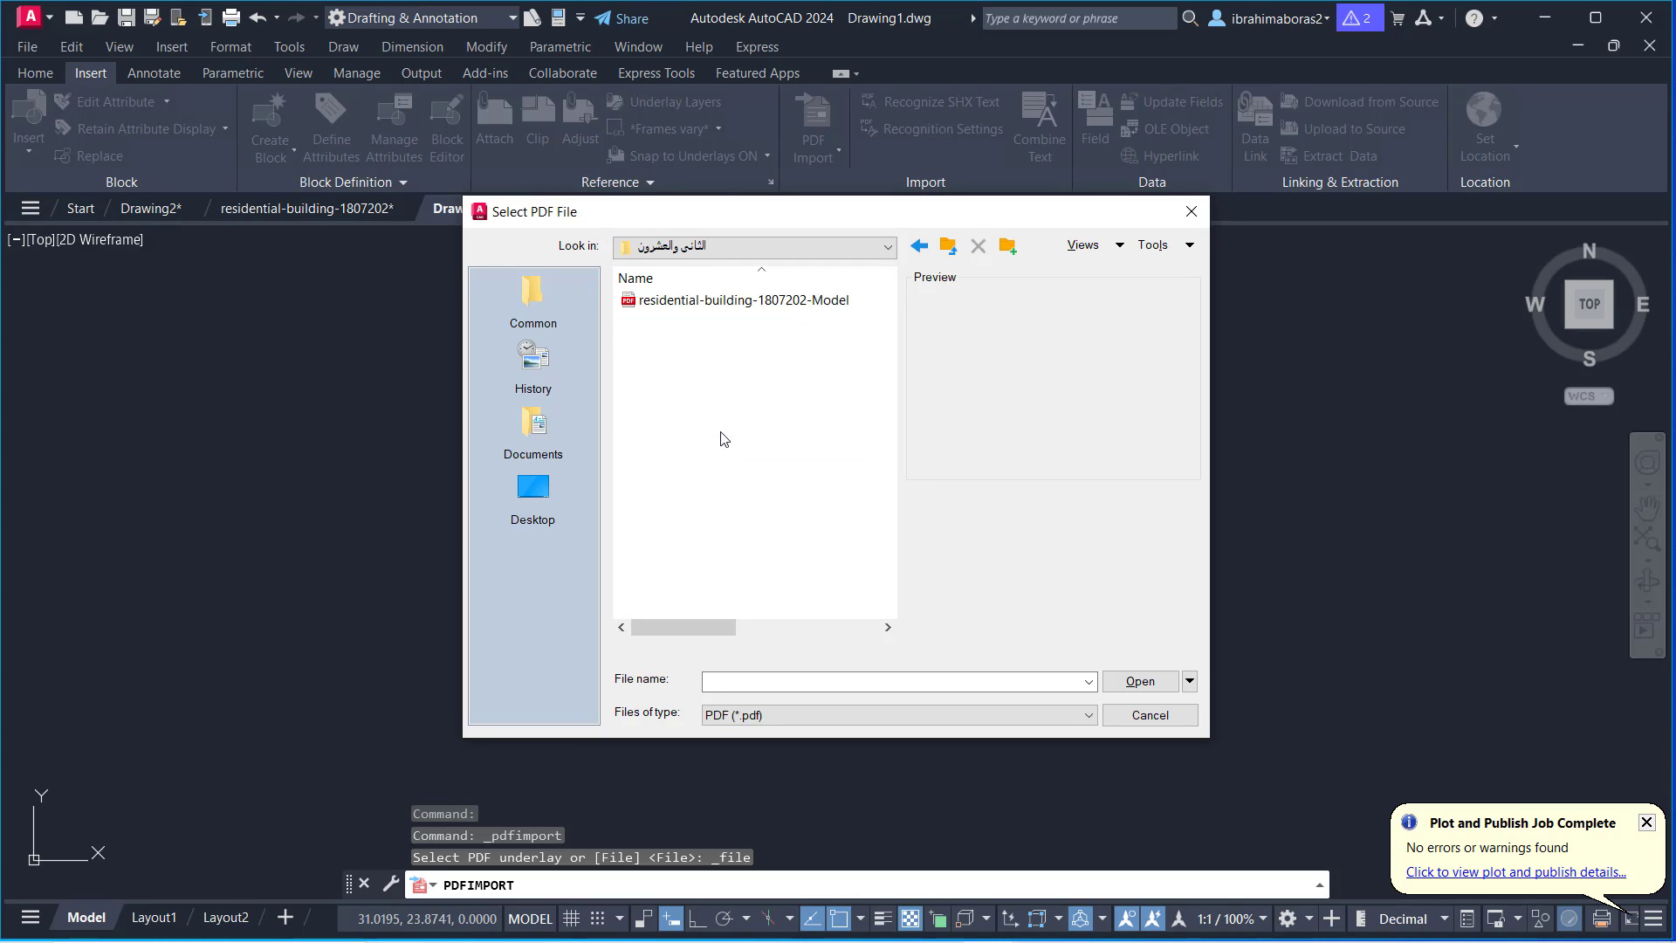
click(727, 301)
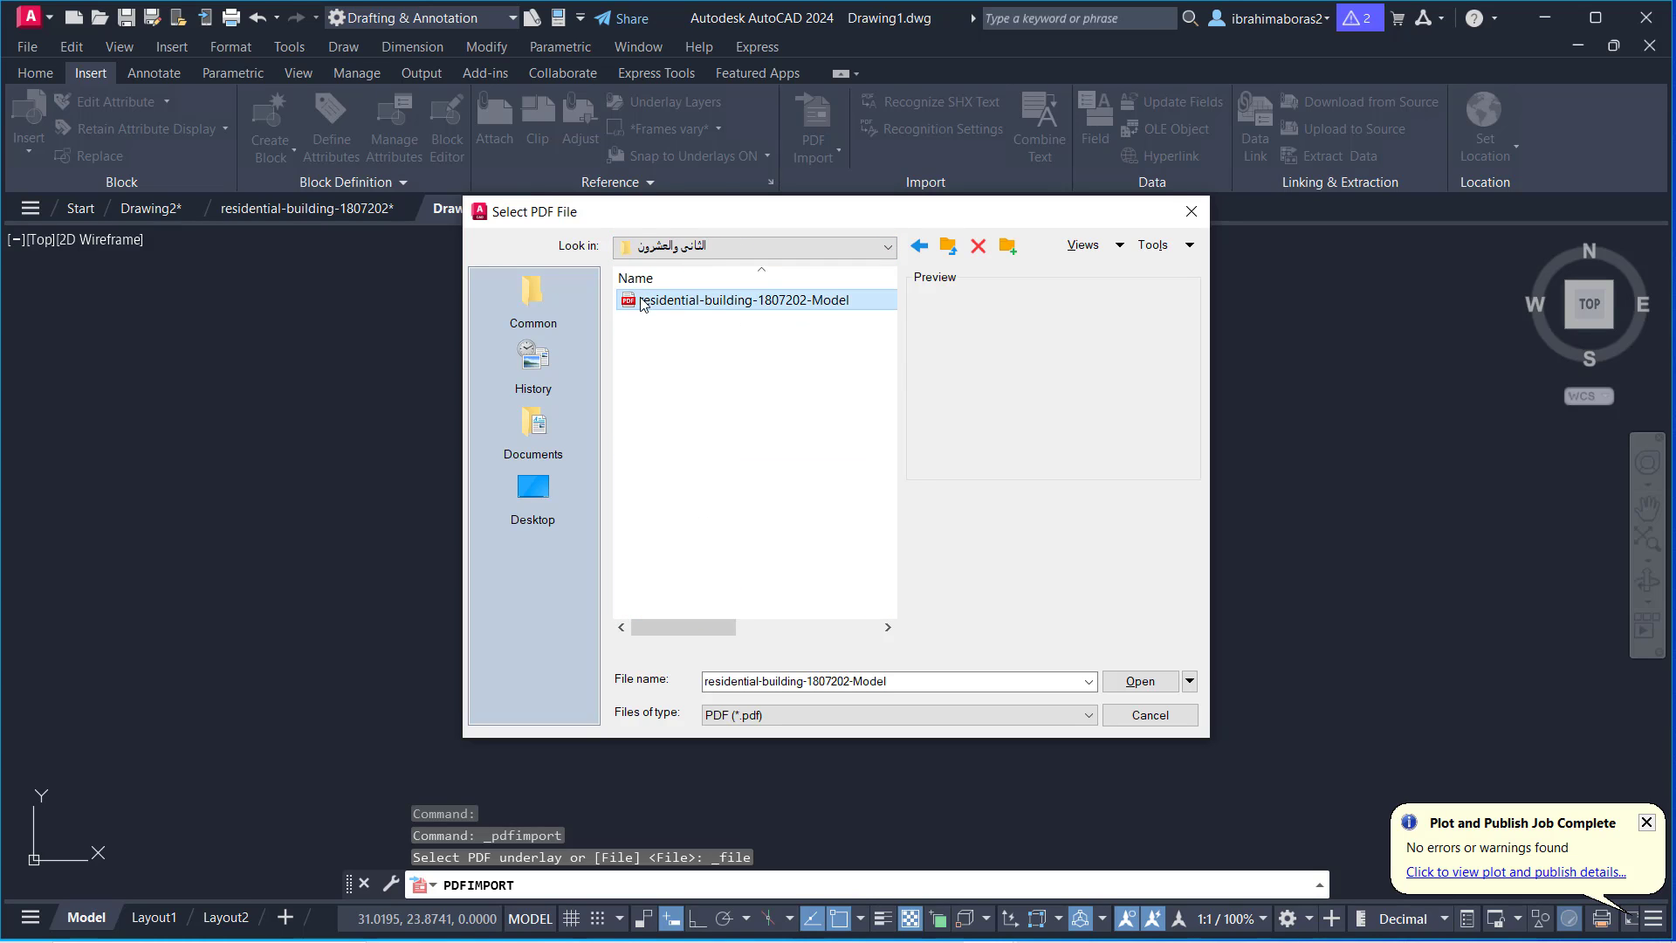
click(1135, 682)
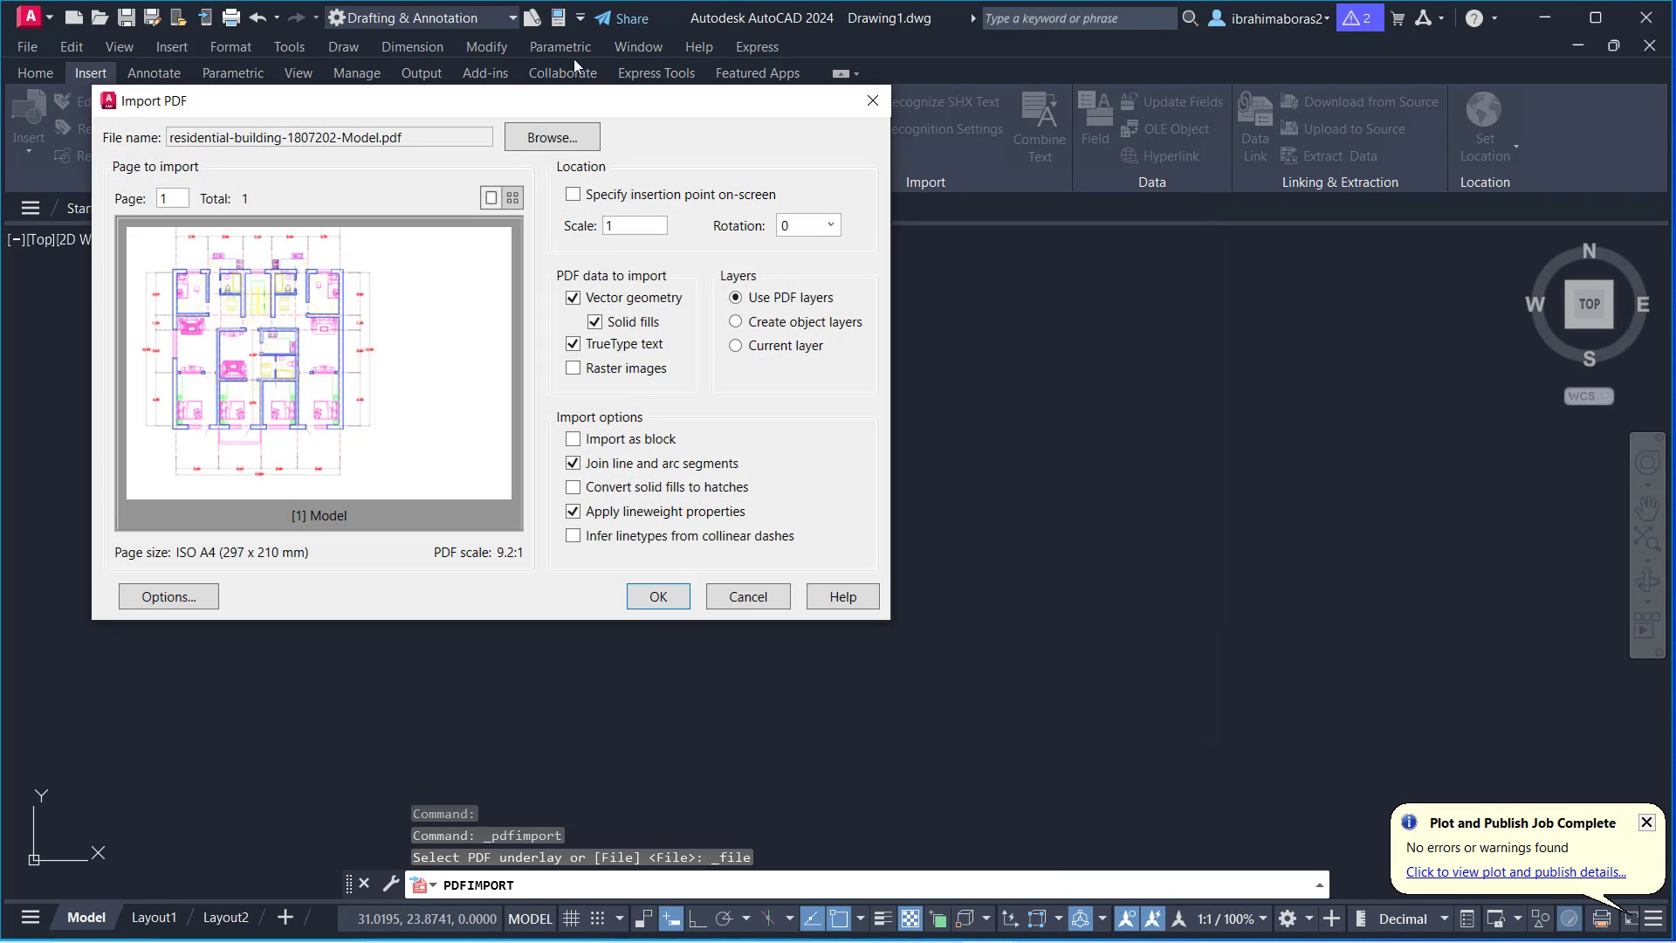
Import the PDF keeping vector geometry, solid fills, TrueType text and PDF layers enabled
drag(557, 112, 827, 194)
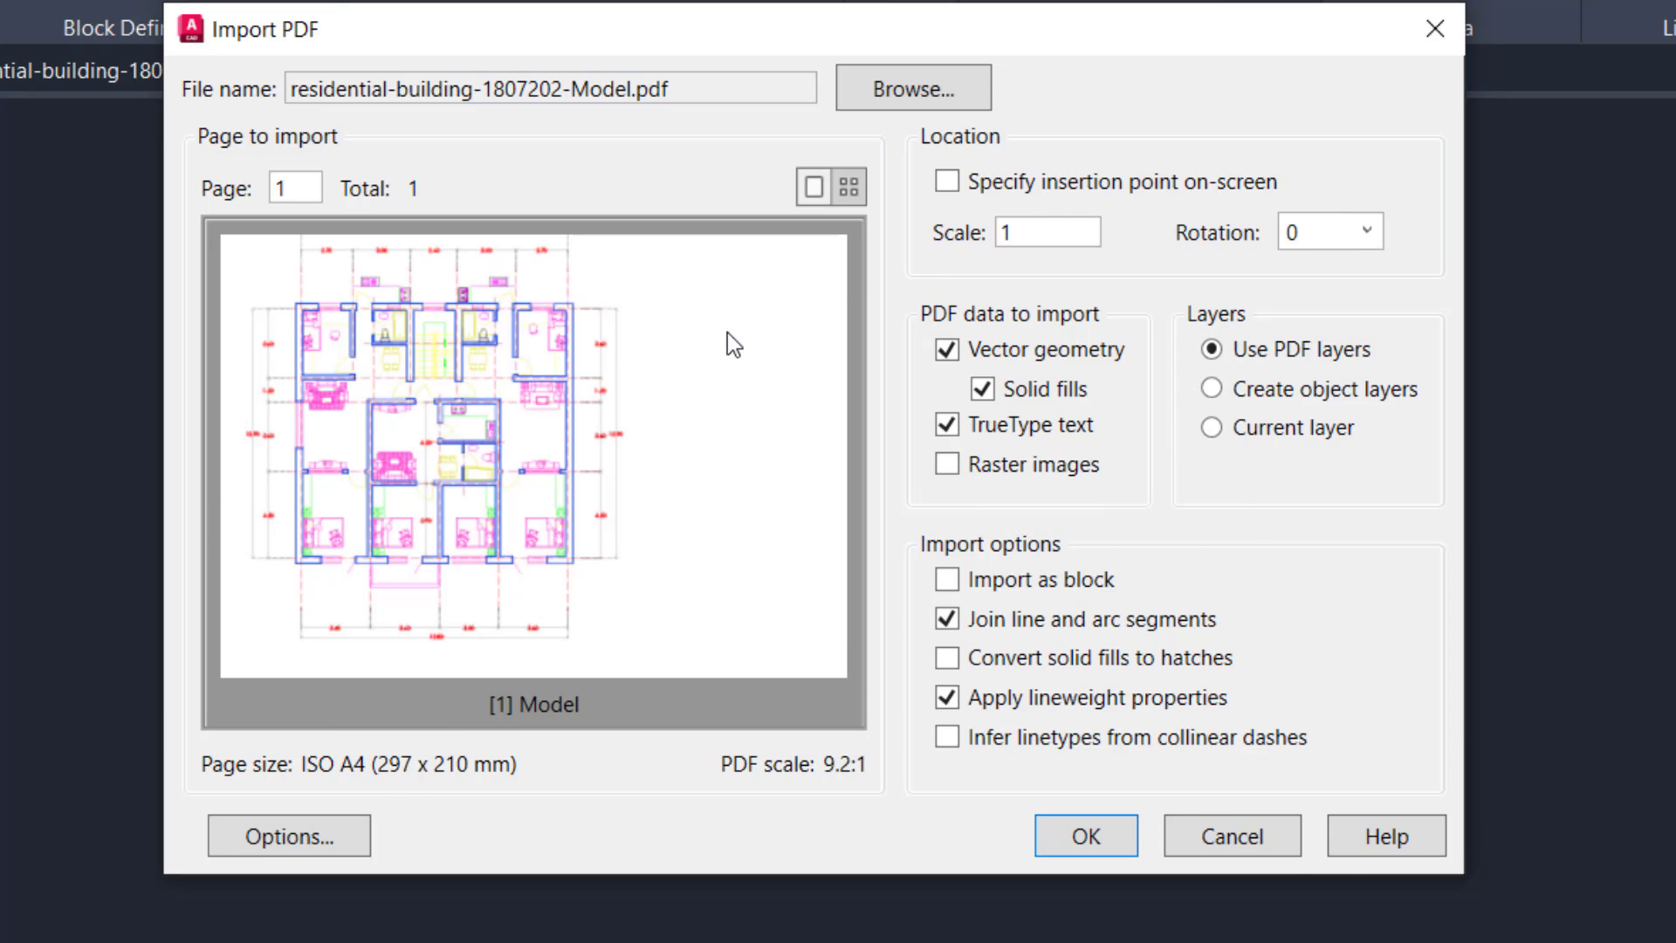
click(1102, 835)
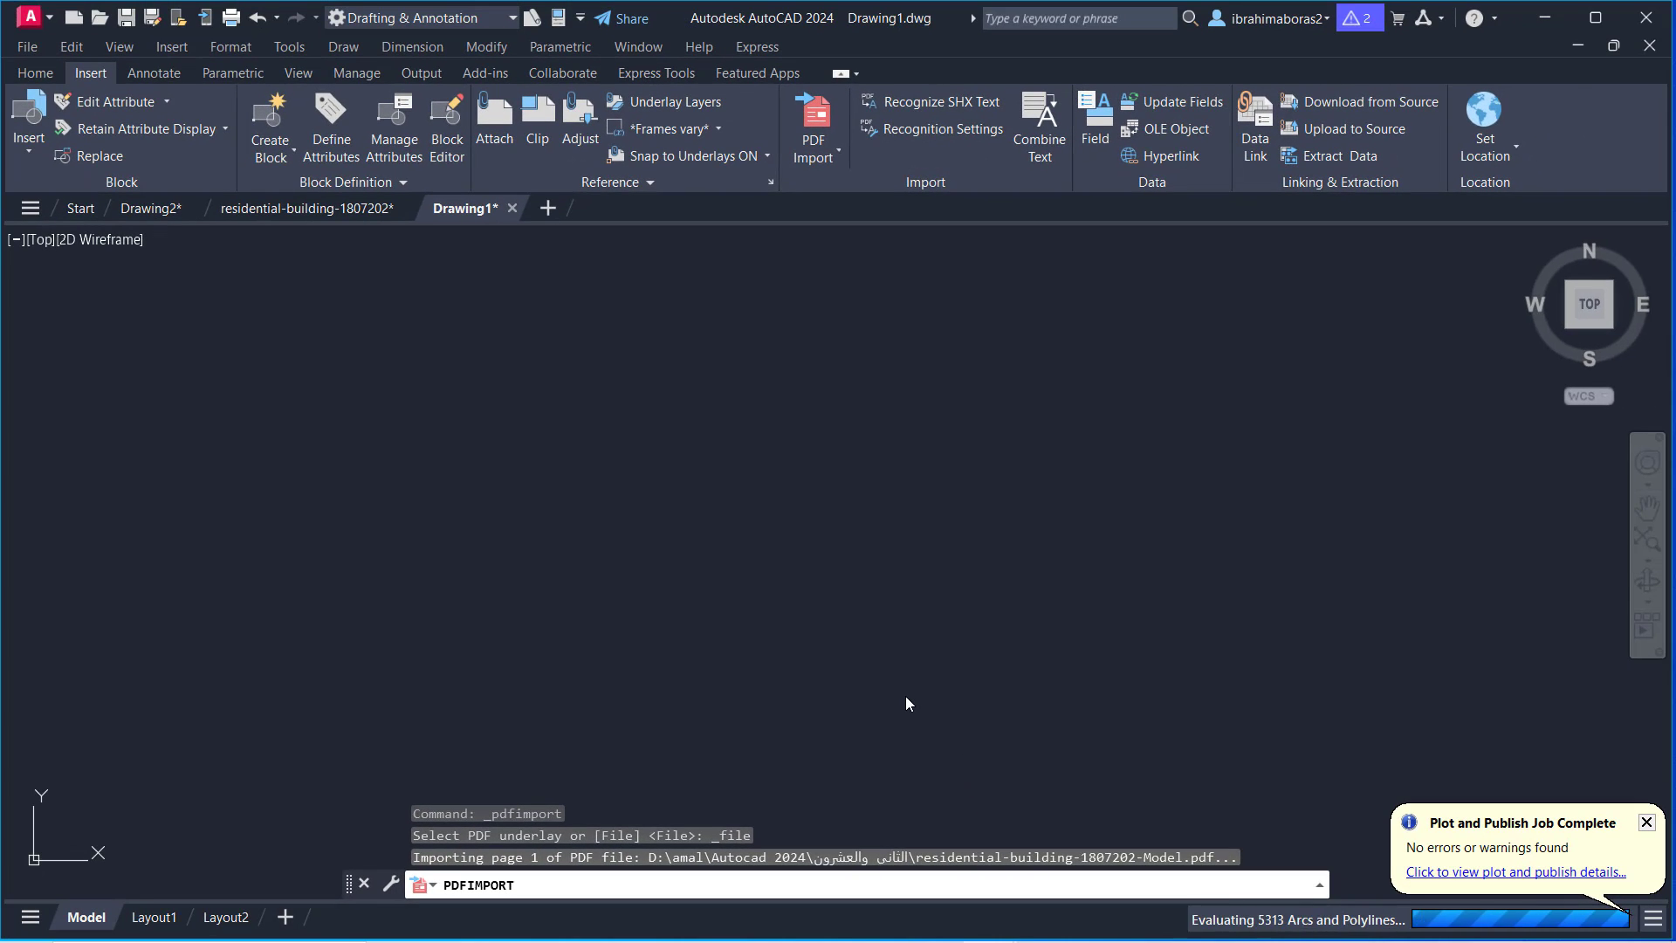
Check the Layer list for PDF_ layers and compare Drawing1 against the original residential-building drawing
middle_drag(877, 576, 845, 537)
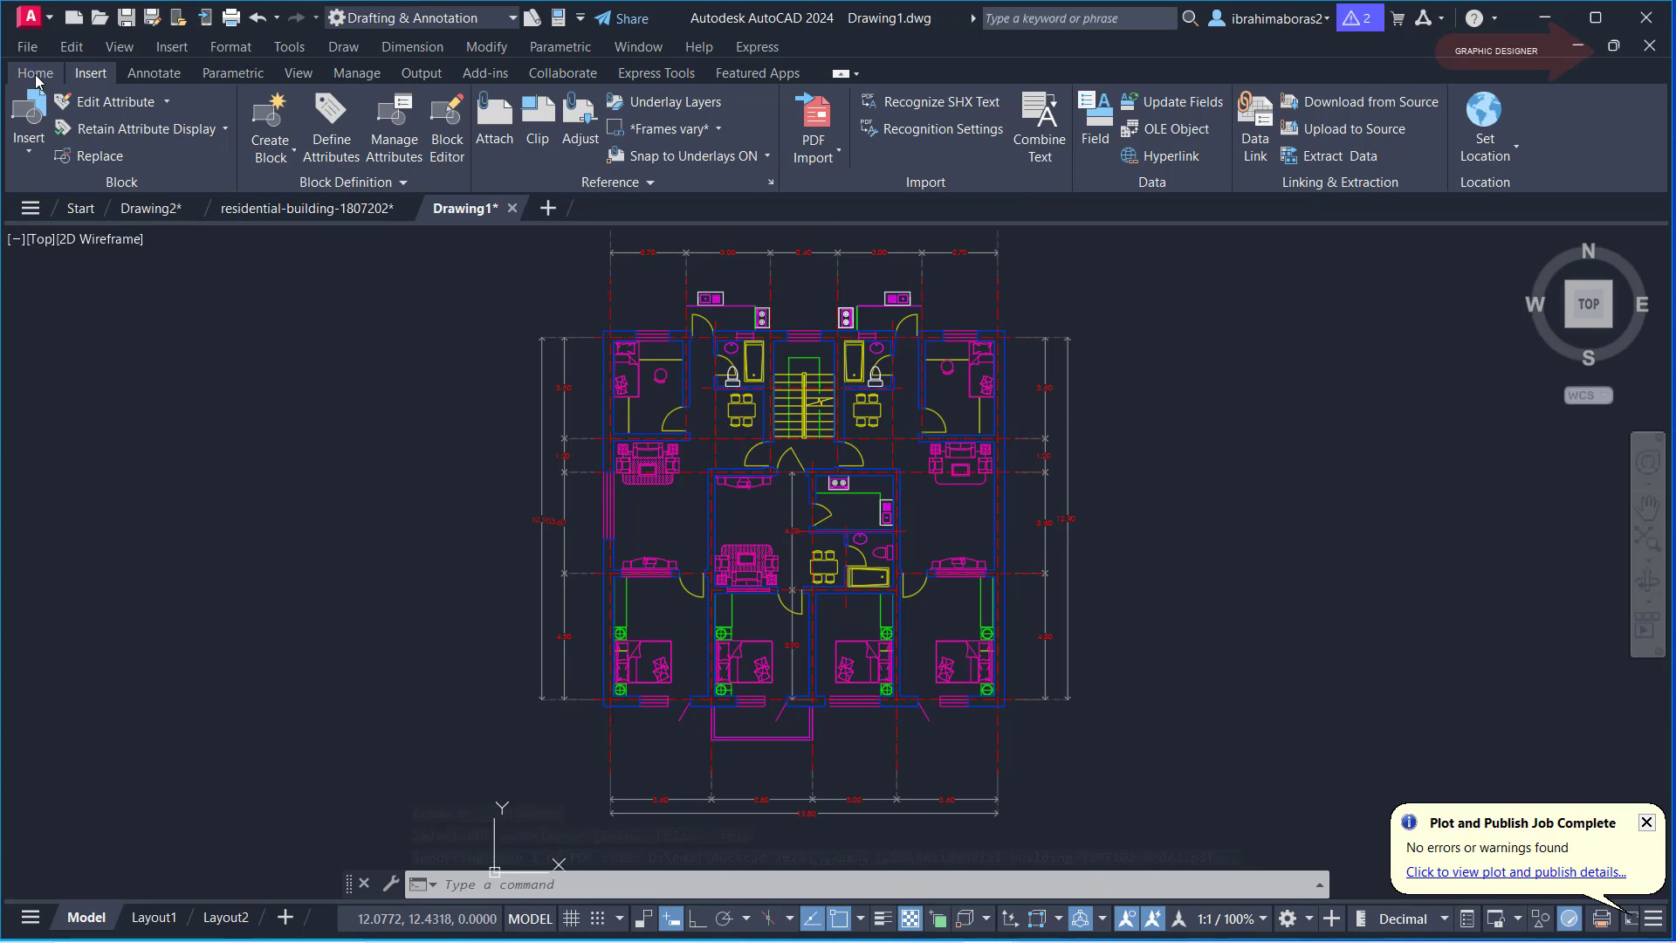
click(35, 73)
click(877, 103)
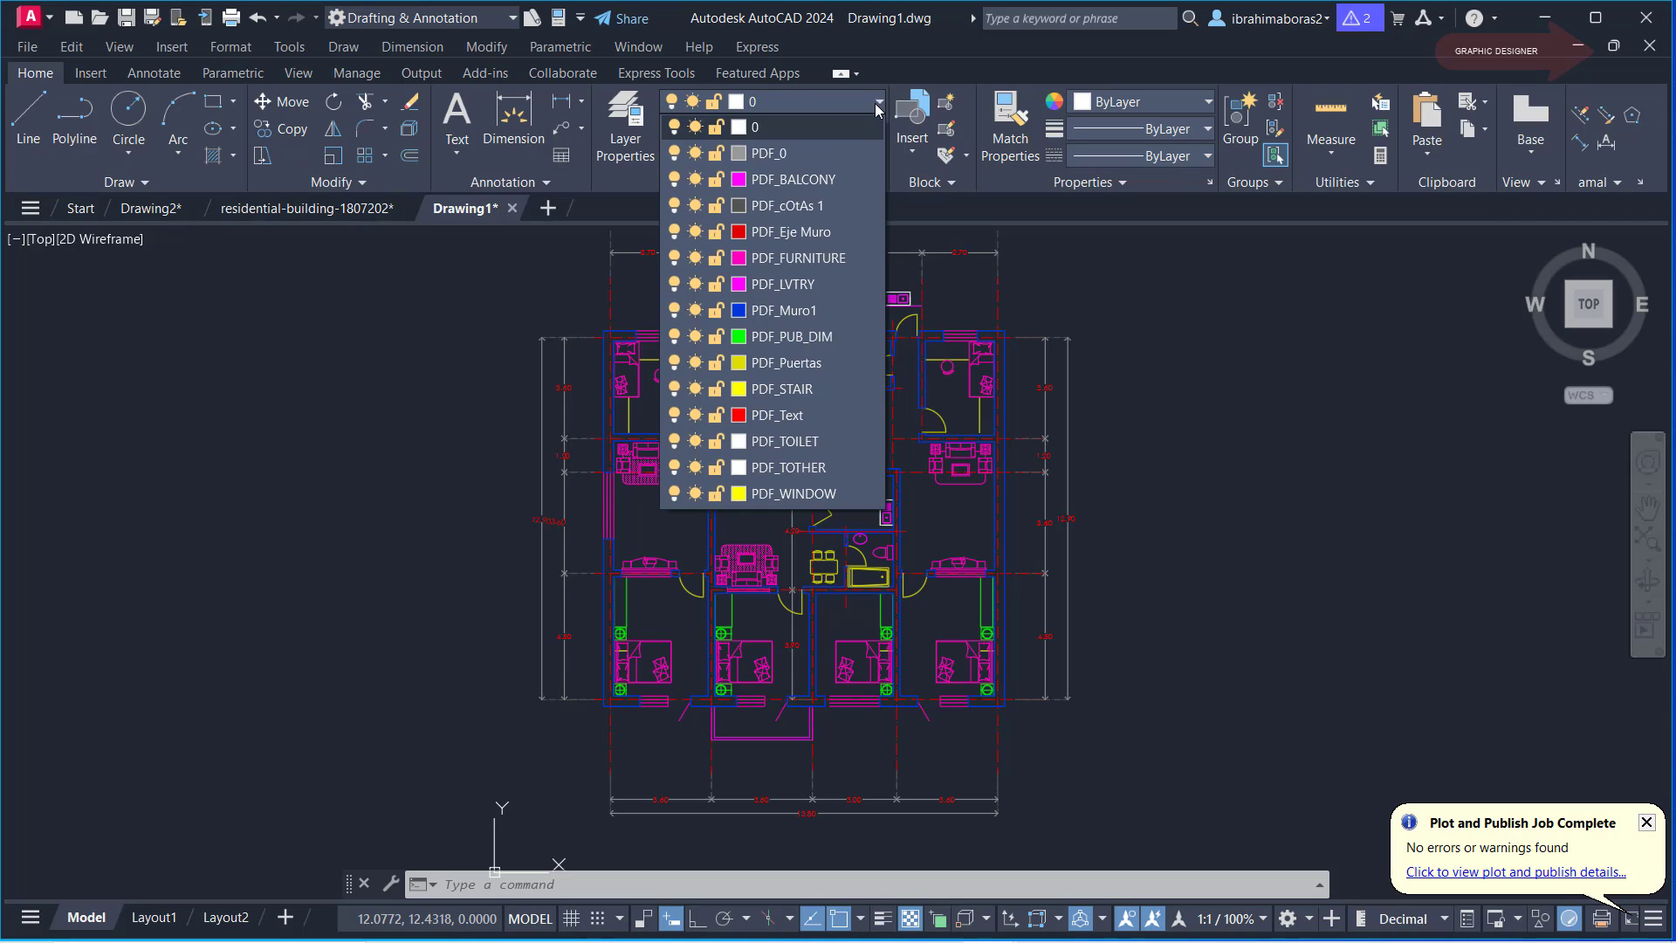
click(1222, 496)
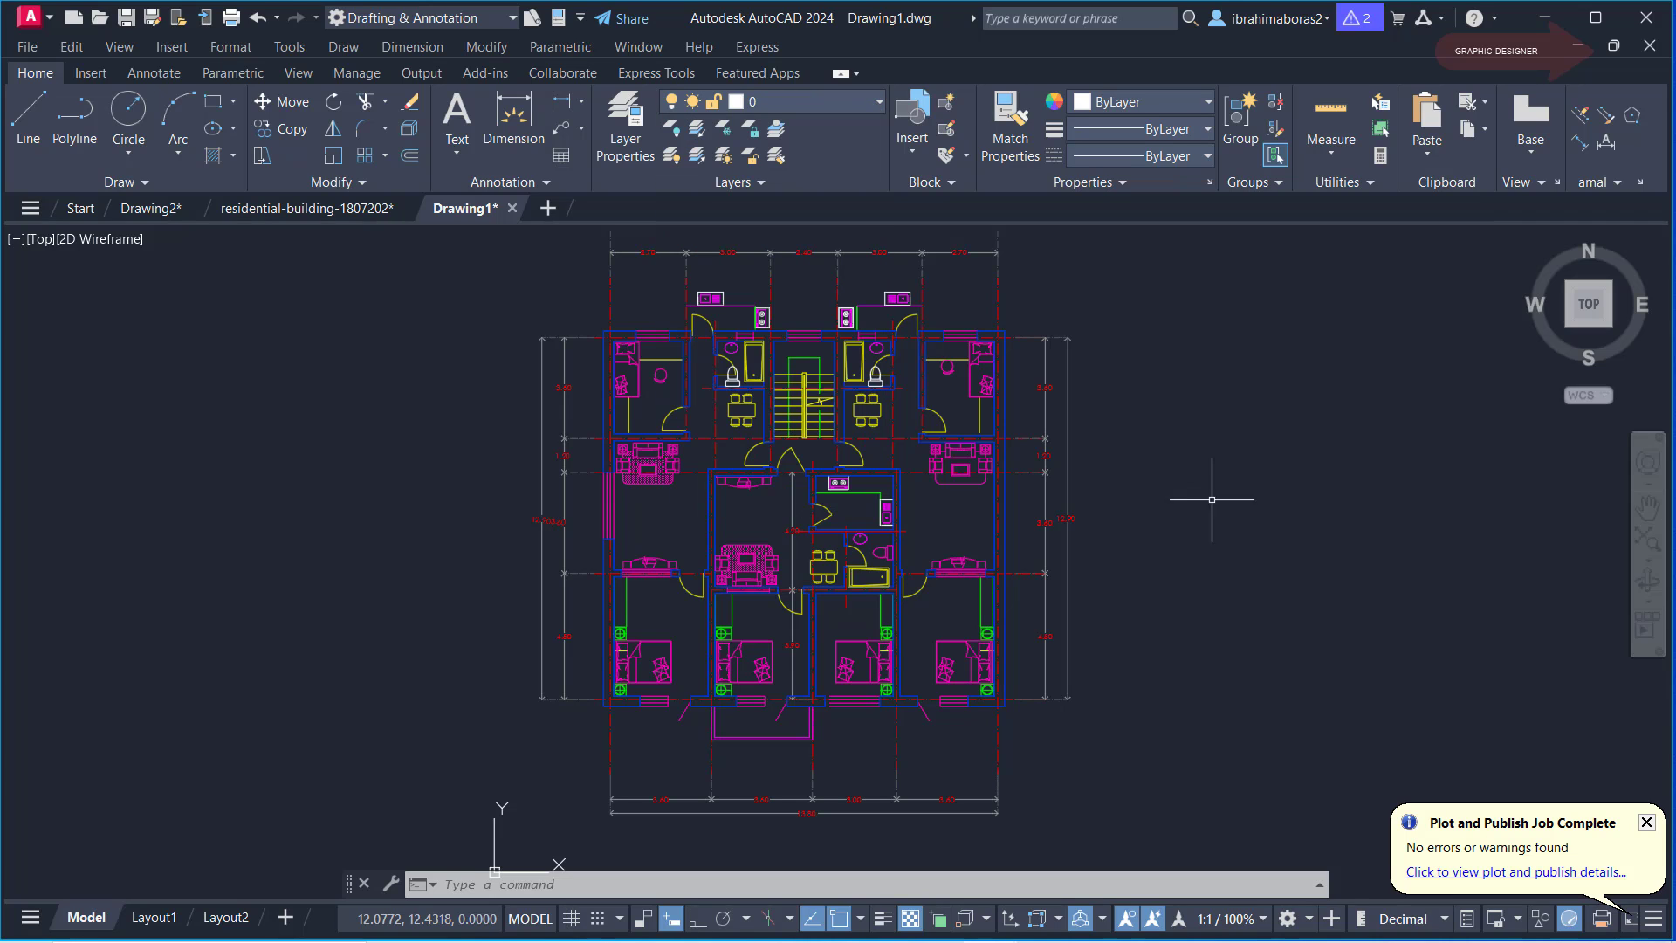
click(364, 210)
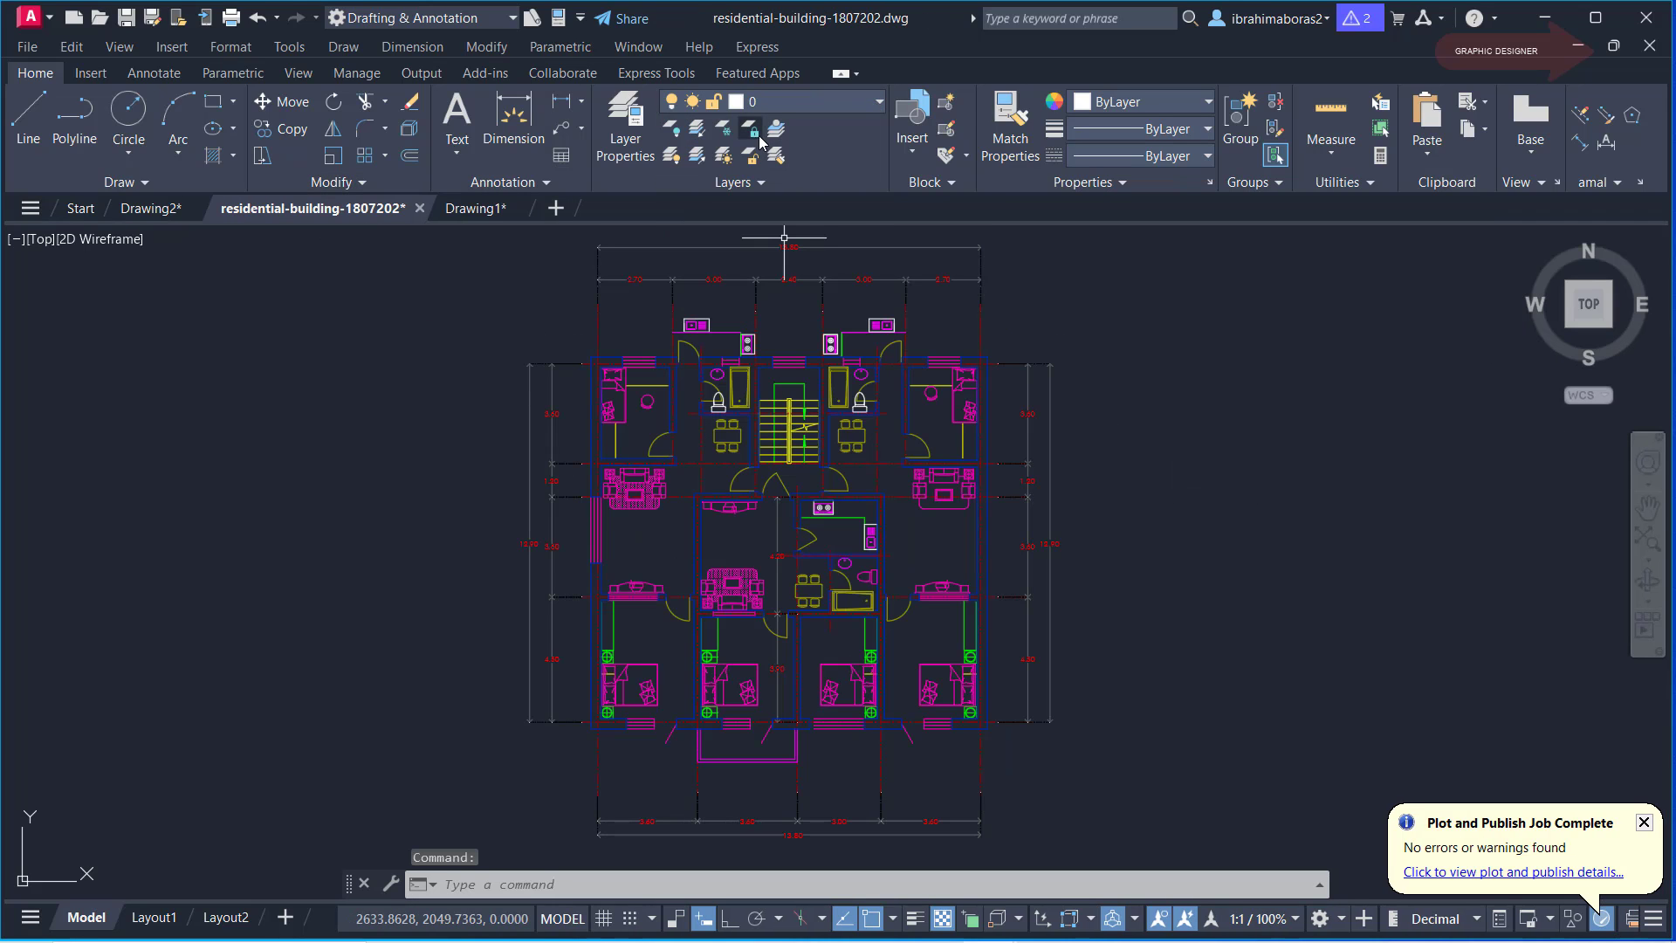
click(476, 209)
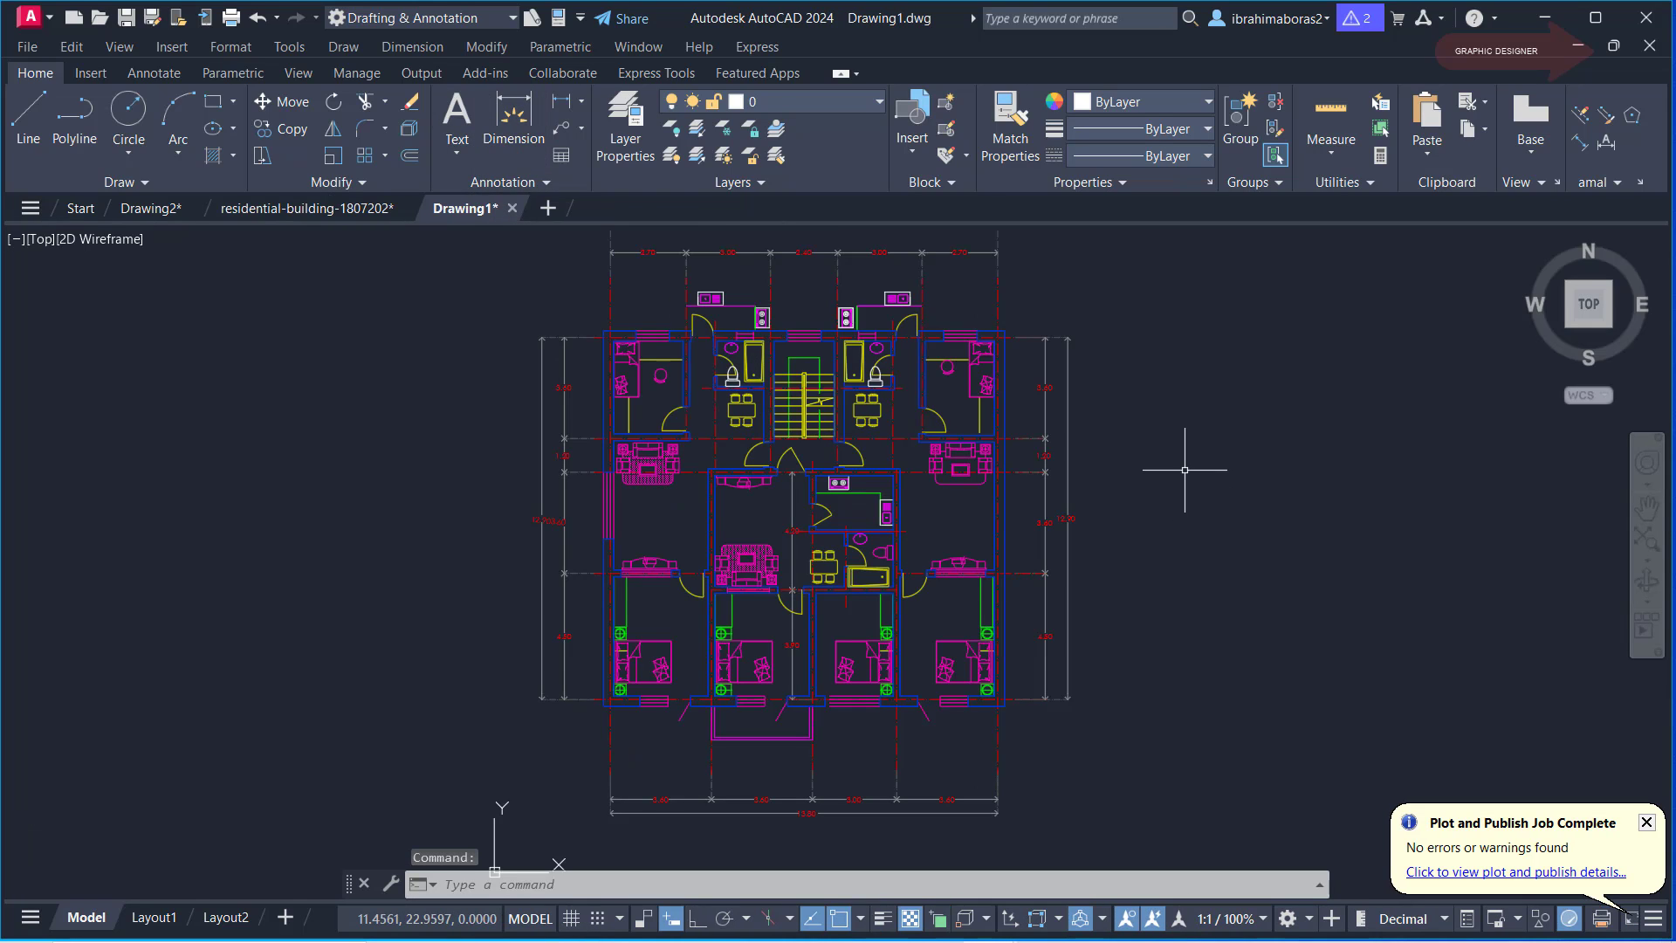